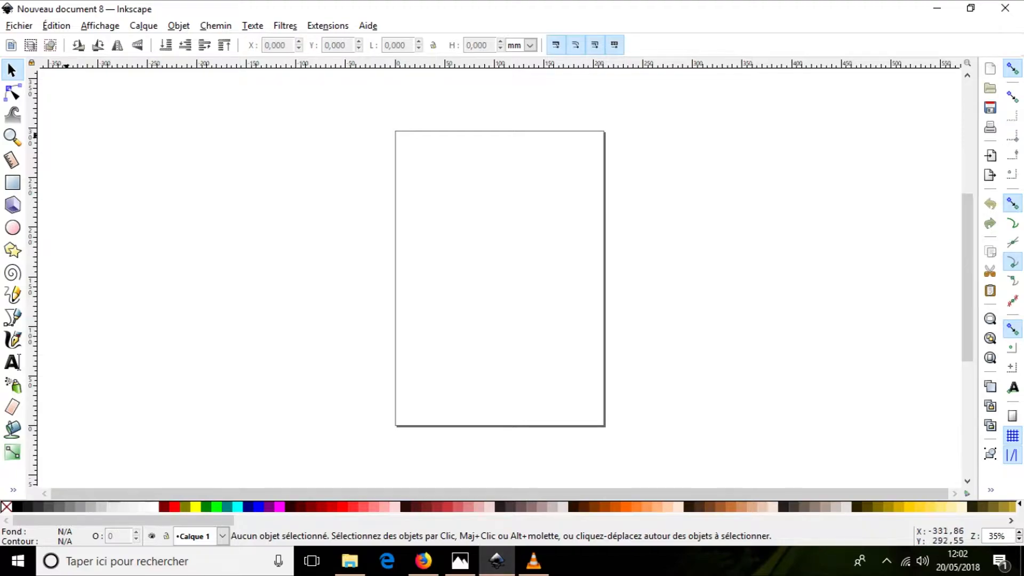
Open the image Table_Destinees_fils_2017 from the Inkscape folder and maximize its document window.
key(alt+f)
key(Down)
key(Down)
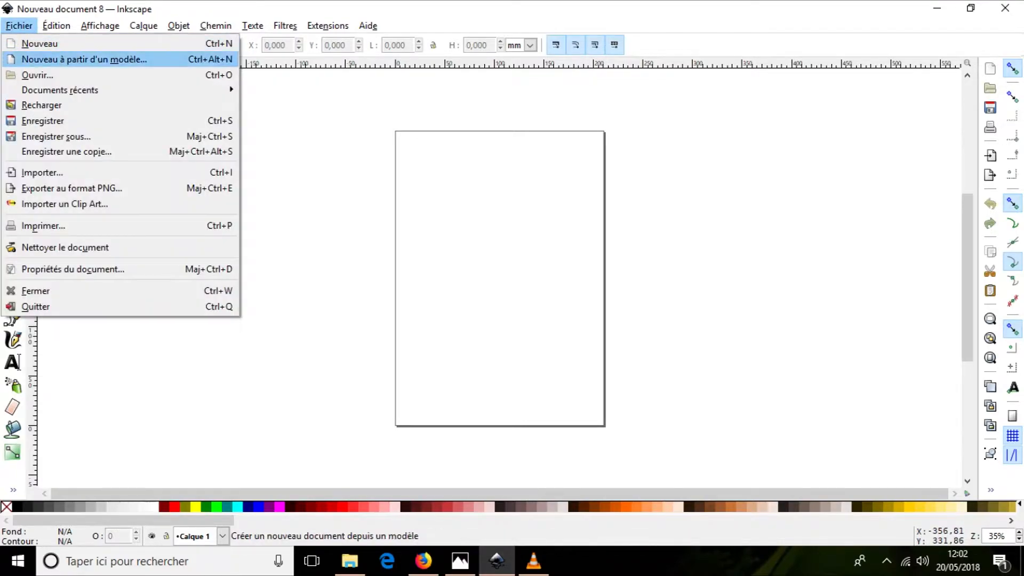
key(Escape)
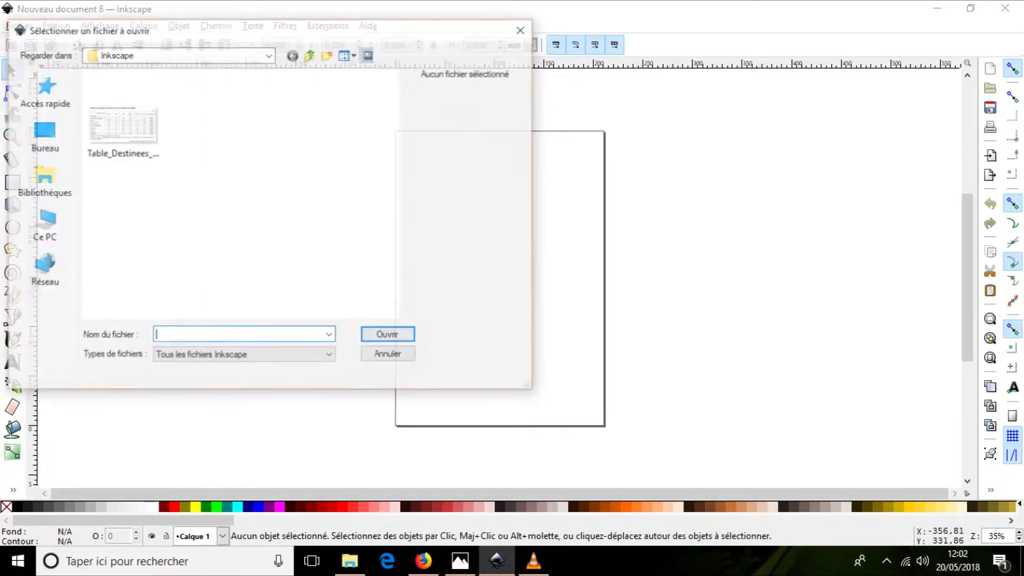
click(122, 121)
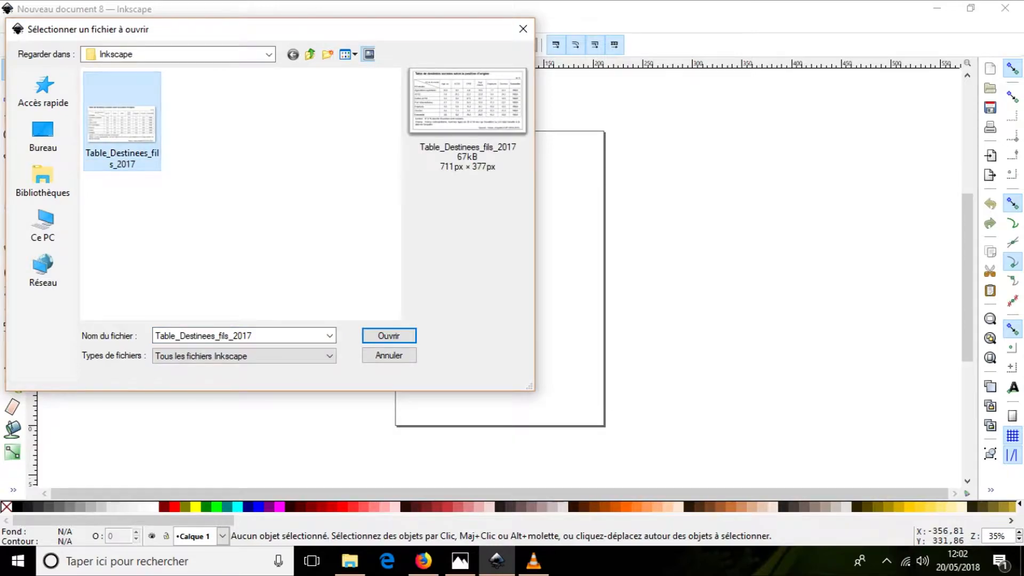
key(Return)
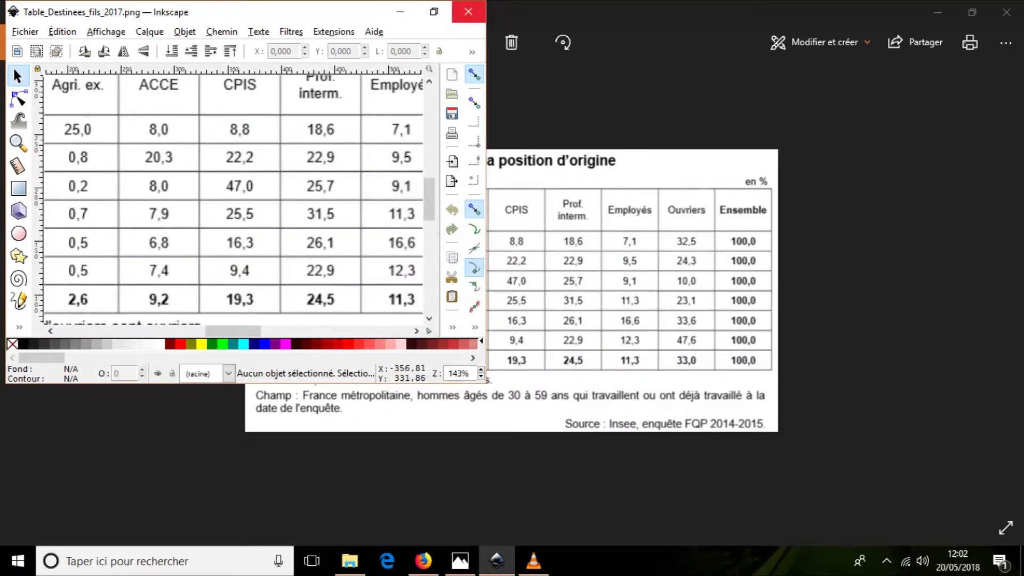
click(433, 12)
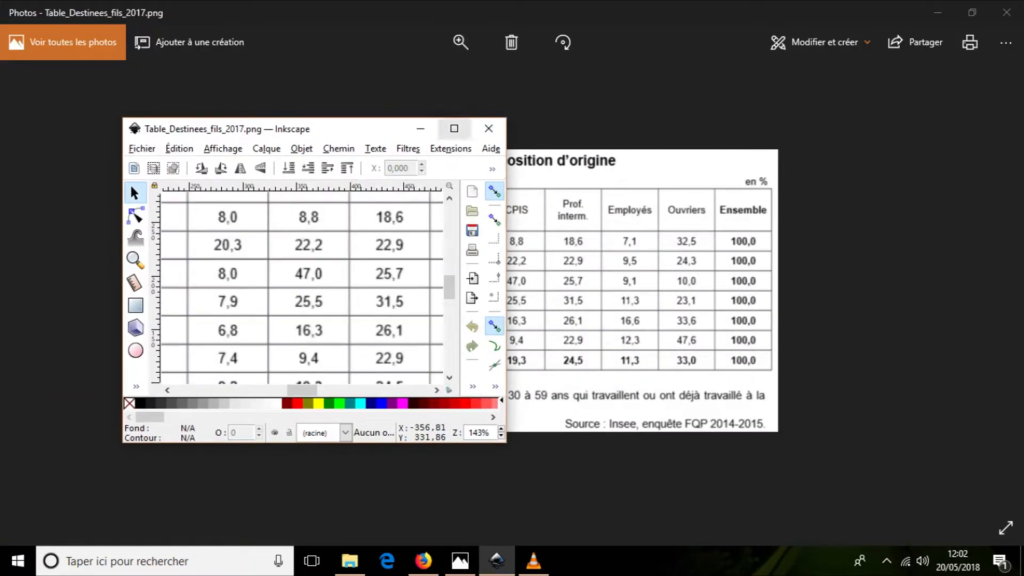
click(453, 127)
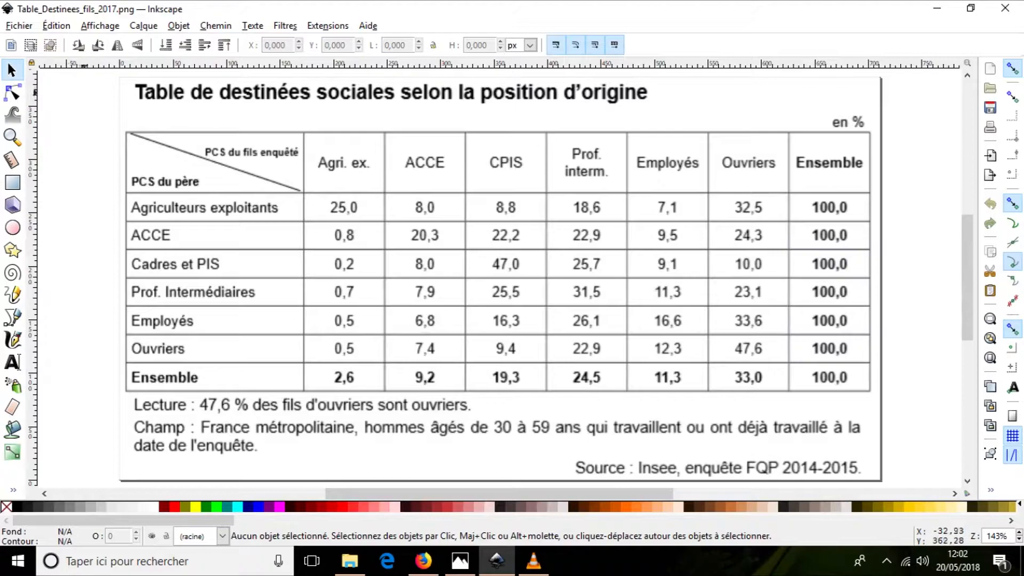
Save the document as an Inkscape SVG file named Table_Destinees_fils_2017 in the Inkscape folder.
click(19, 25)
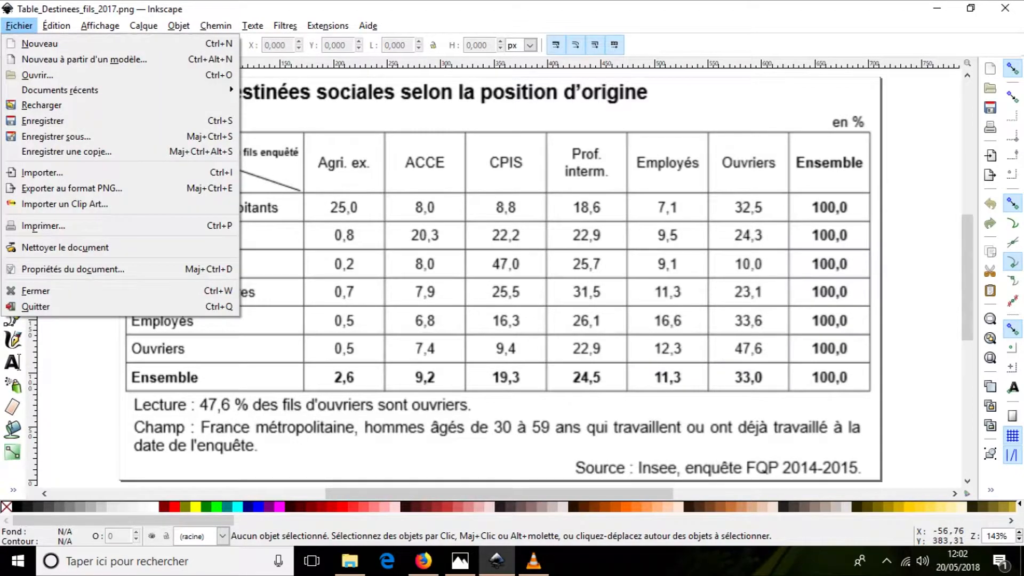
click(56, 136)
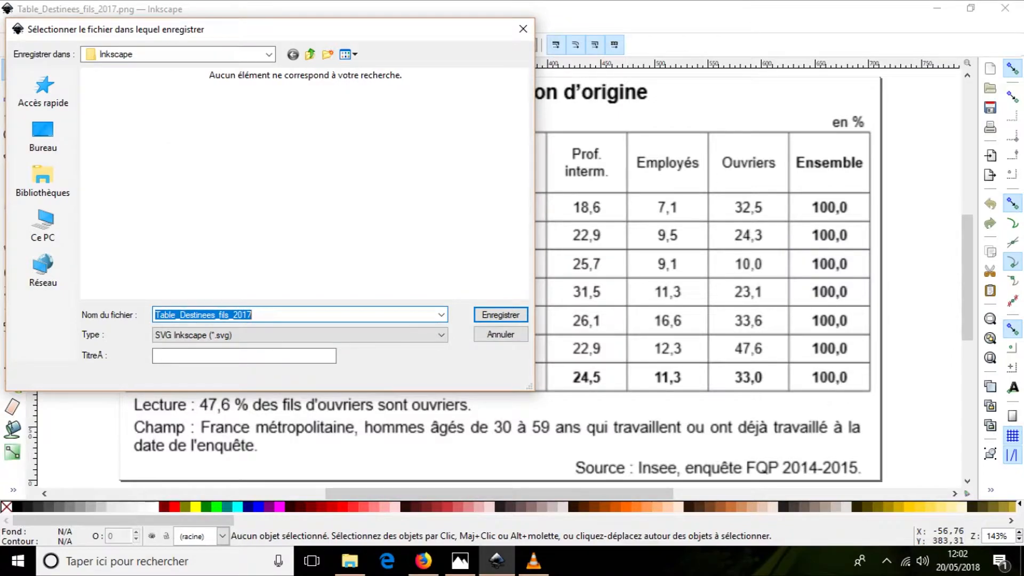
click(257, 314)
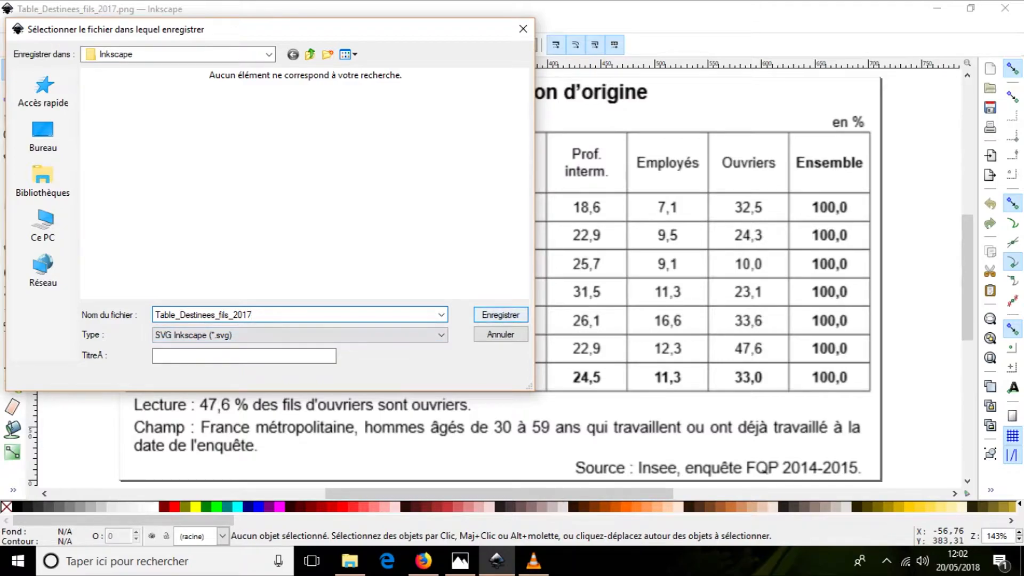
key(Return)
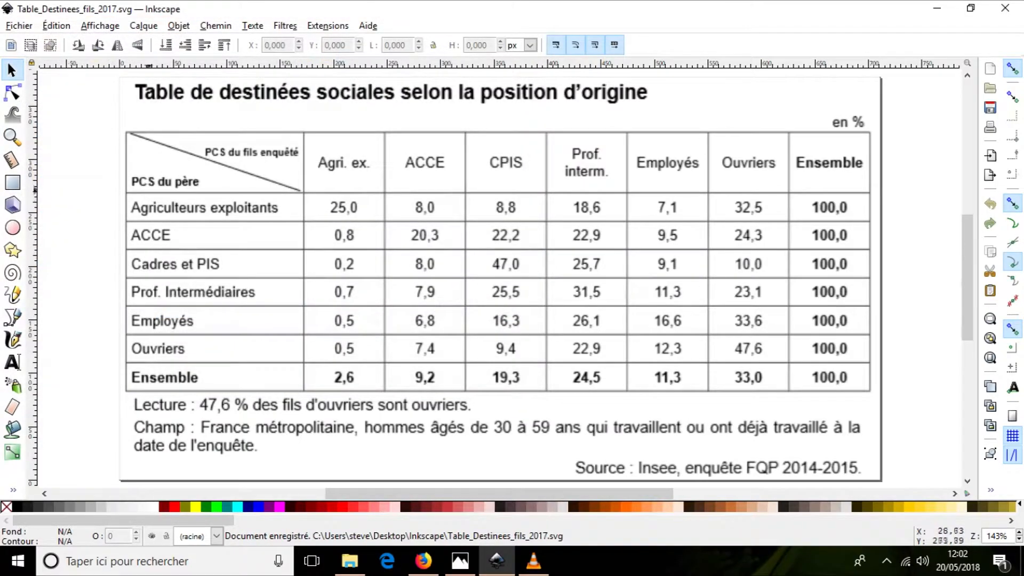
Turn off the display of the page border in the document properties.
click(20, 25)
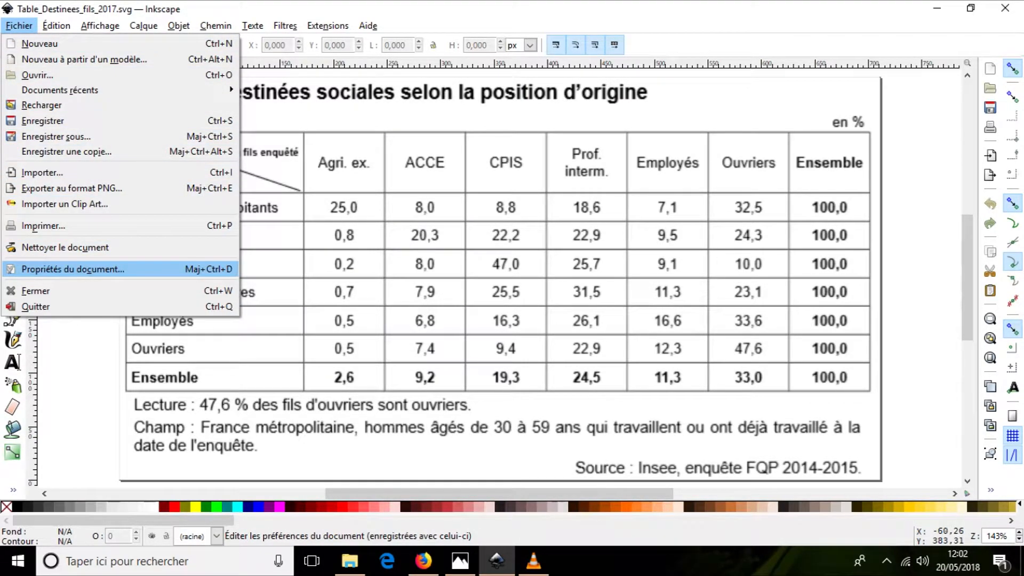
click(61, 269)
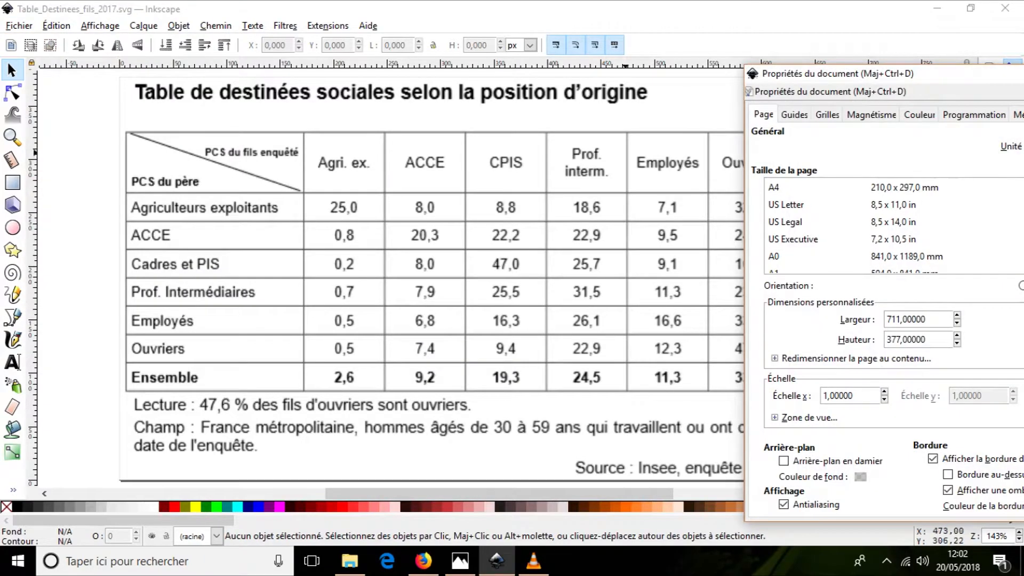
drag(902, 74, 487, 51)
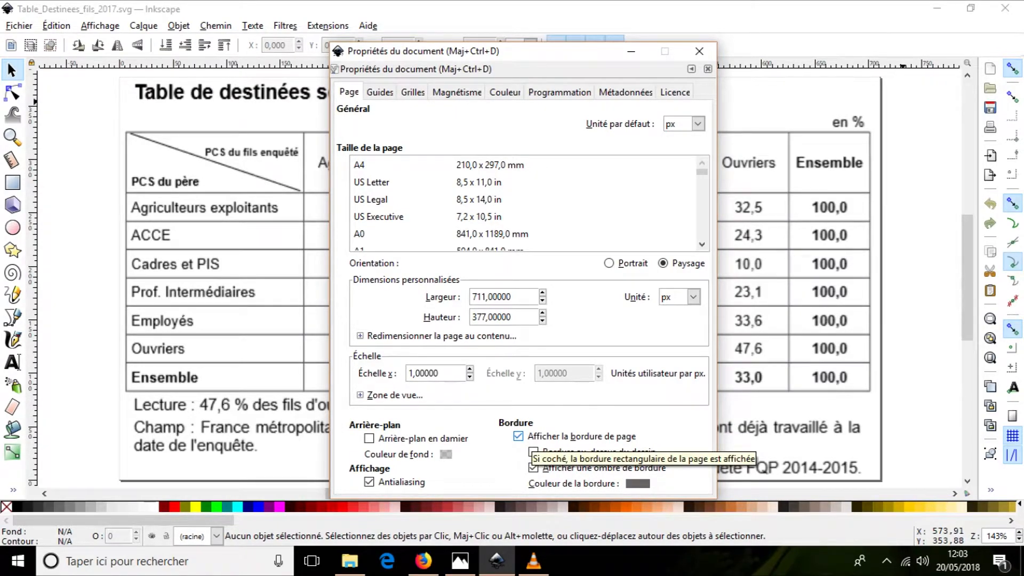
click(525, 438)
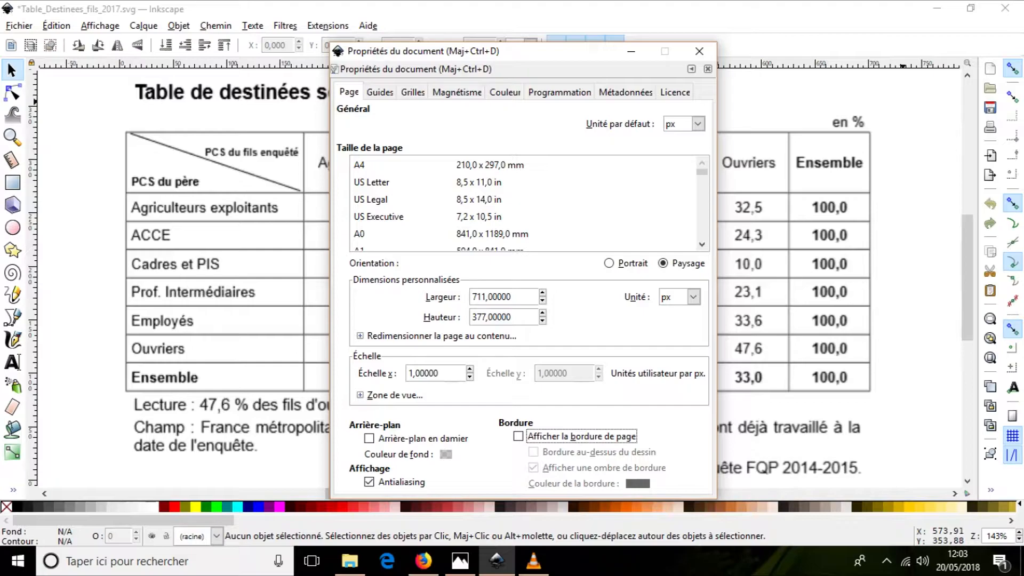
Store the title "Table de destinées sociales selon la position d'origine" and the creator's name followed by "- 703" as default metadata, and save the document.
click(625, 92)
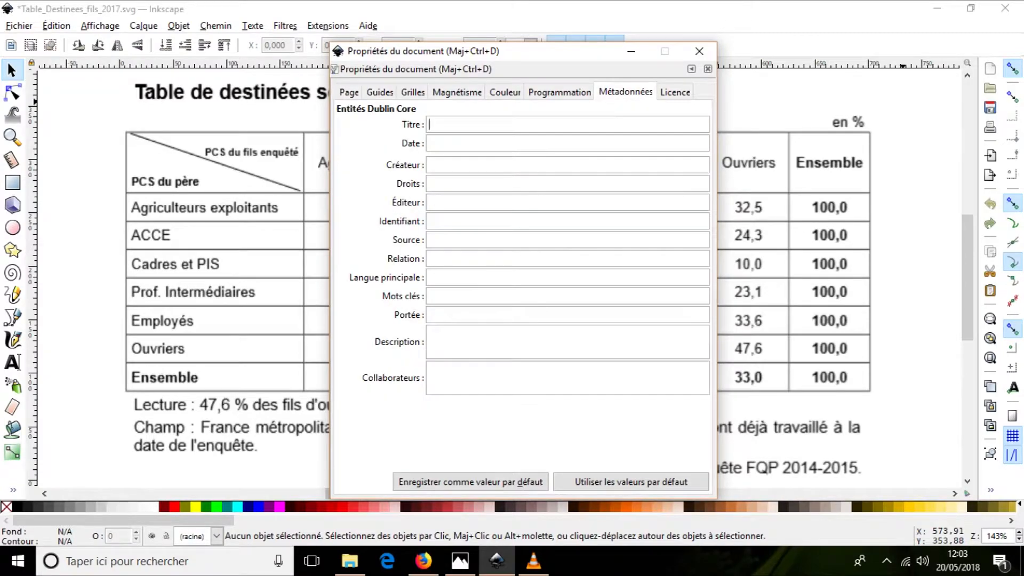
text(Table de destinées sociales d)
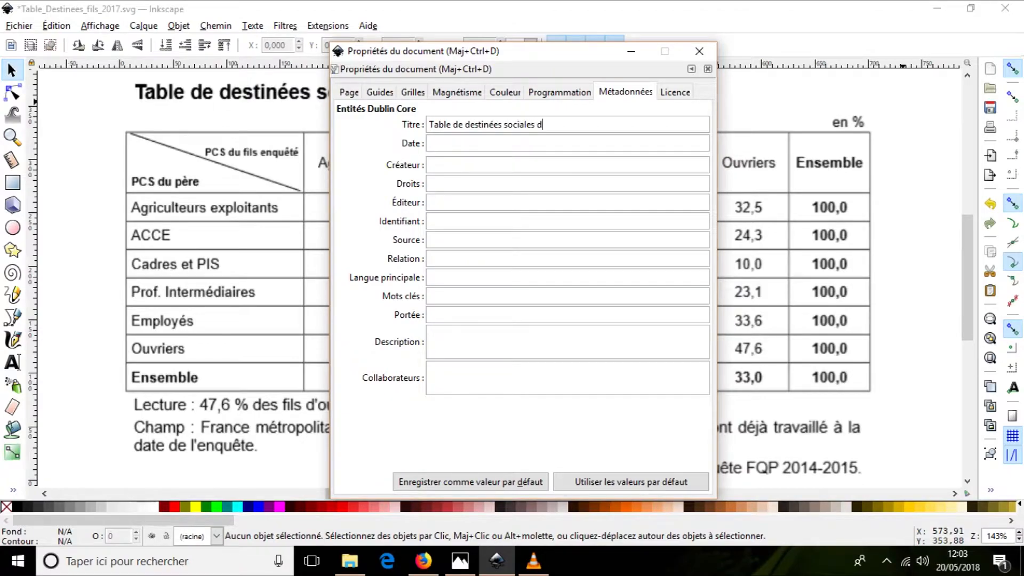
text(elon la position d'origineSteve M)
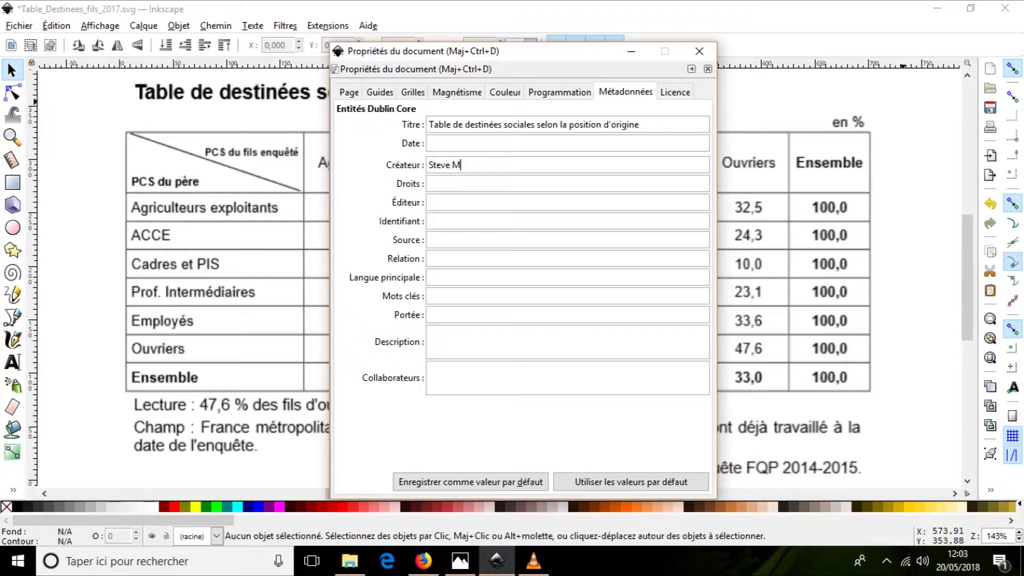
text(enard - 703)
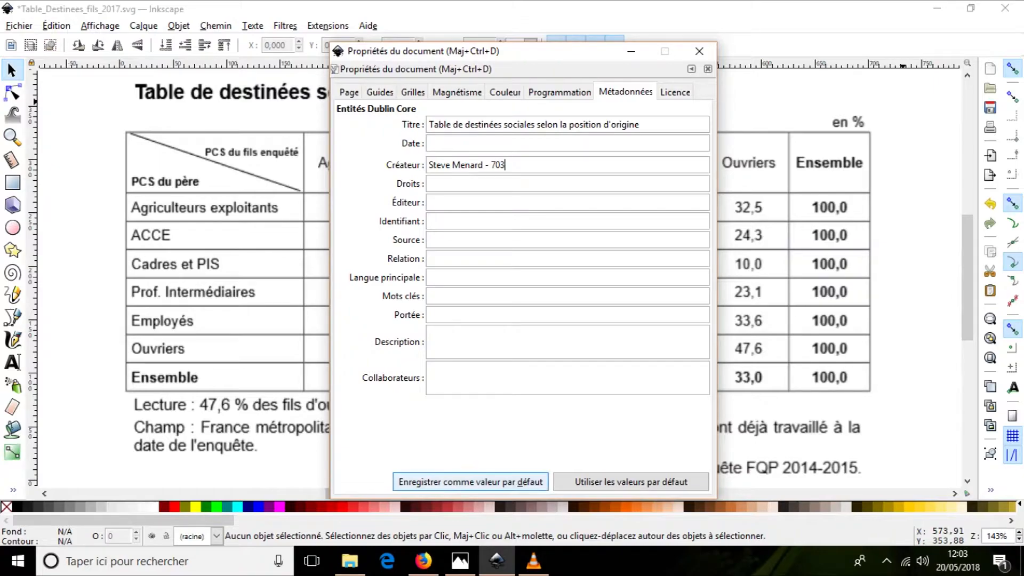
click(470, 481)
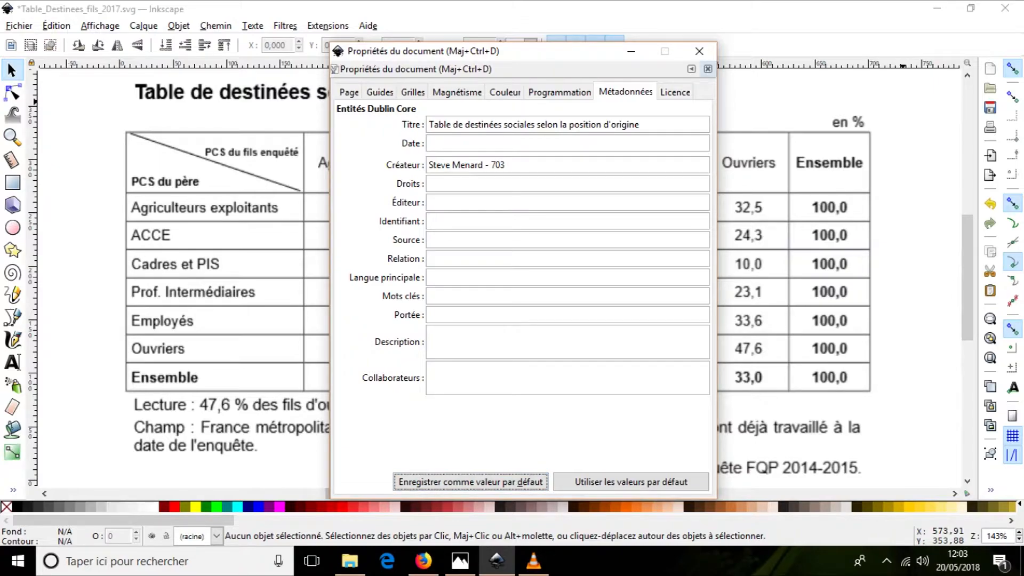
click(707, 68)
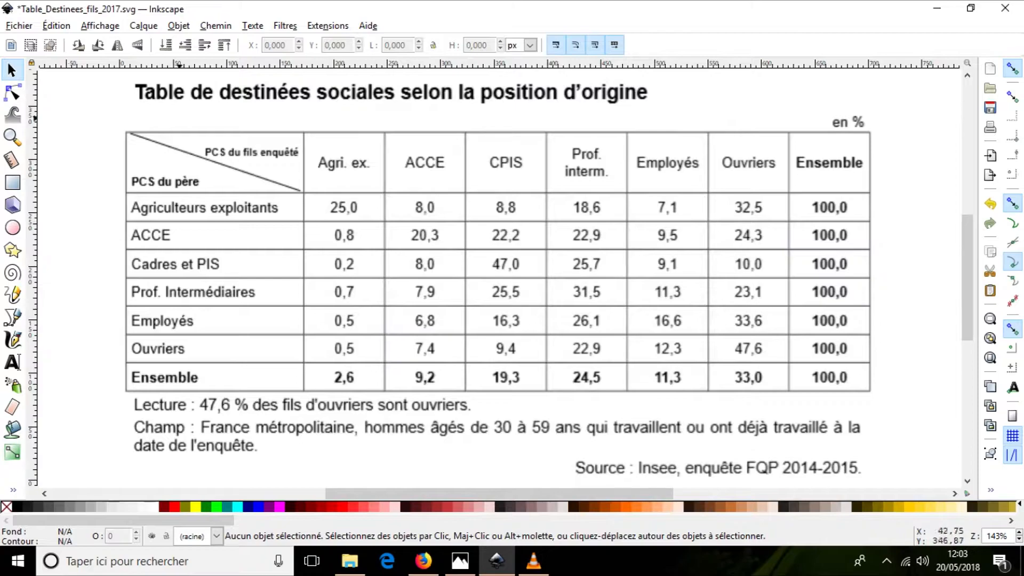
click(19, 25)
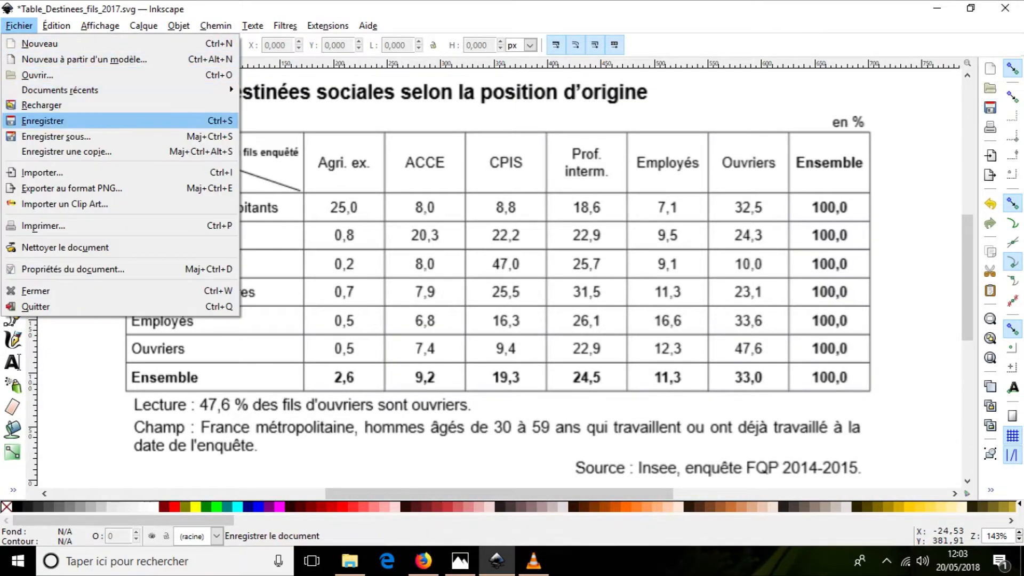
click(43, 121)
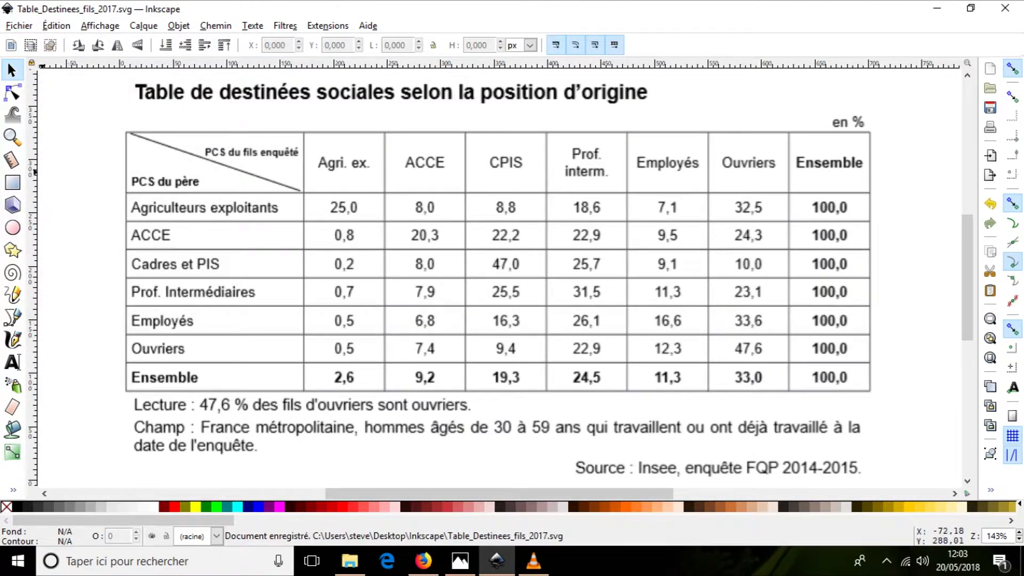
Open the table image's object properties and enter the title "Entraînement EC - 703".
click(131, 119)
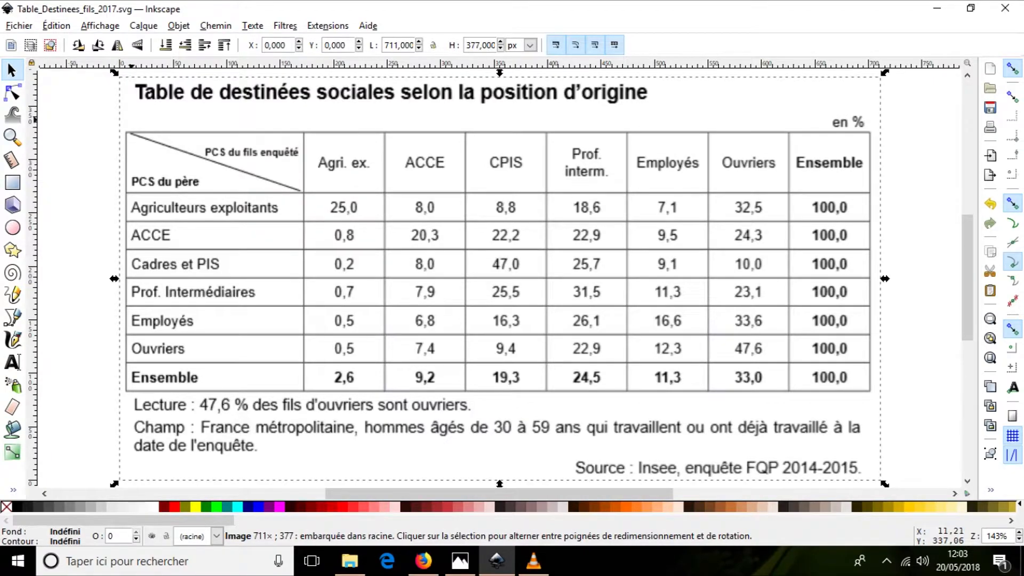
right_click(126, 116)
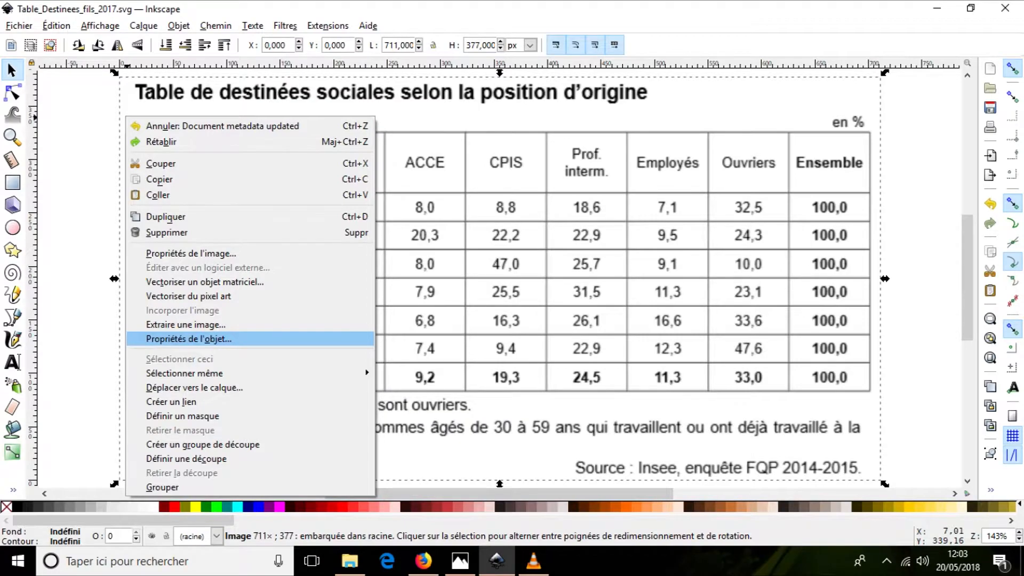
click(189, 339)
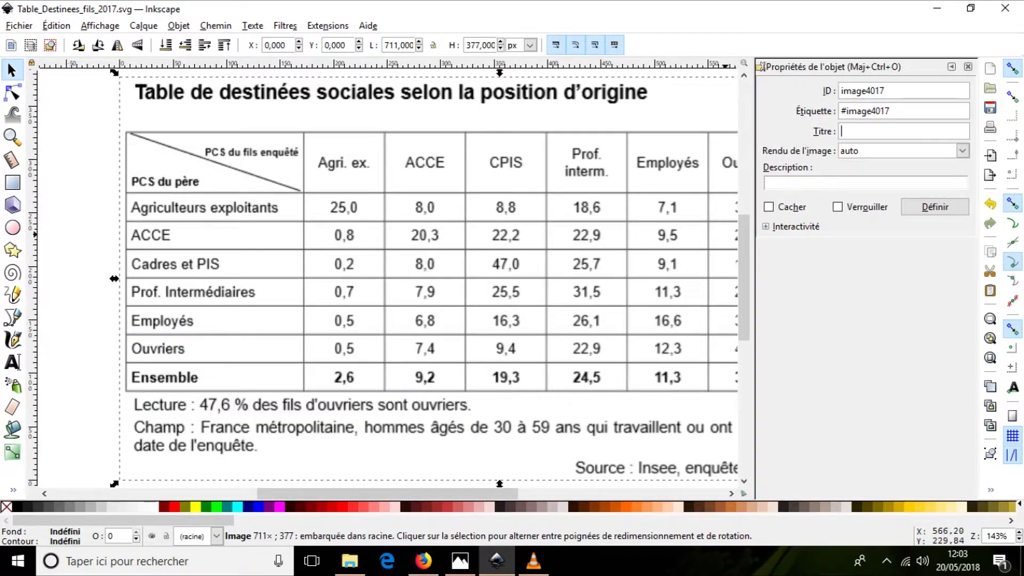
text(Entraînement EC - 703)
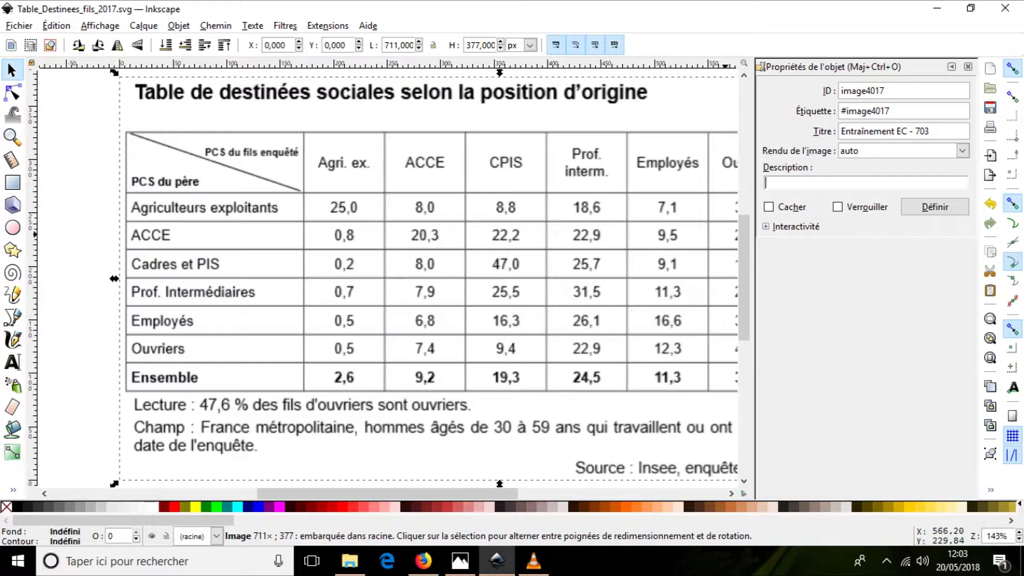
Describe the image as "Cette image active a été réalisée par", the author's name, "pour la classe de 703 (2018)", and apply the object properties.
text(Cette image active a été réalisée)
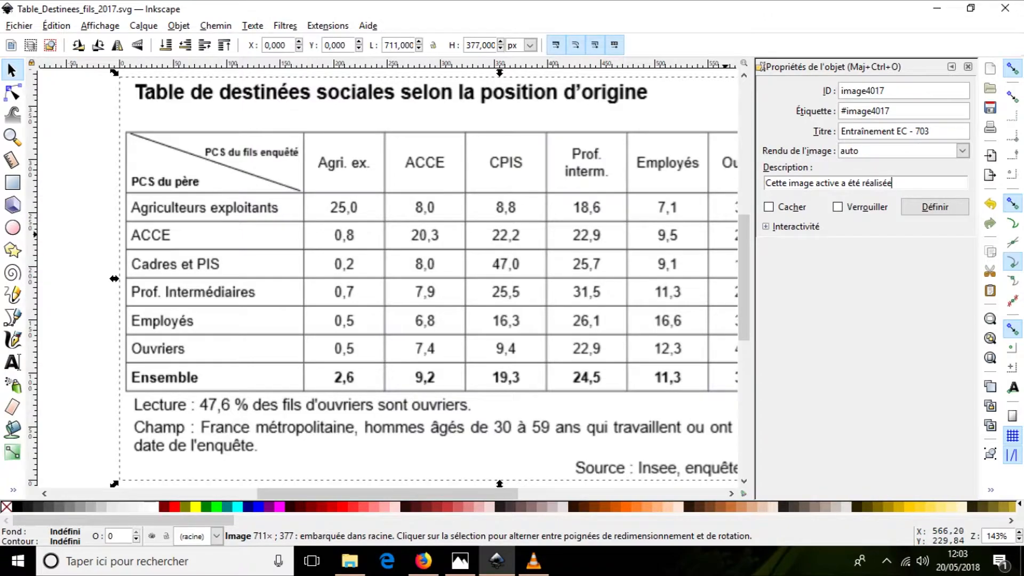
text( par Steve Menard pour la)
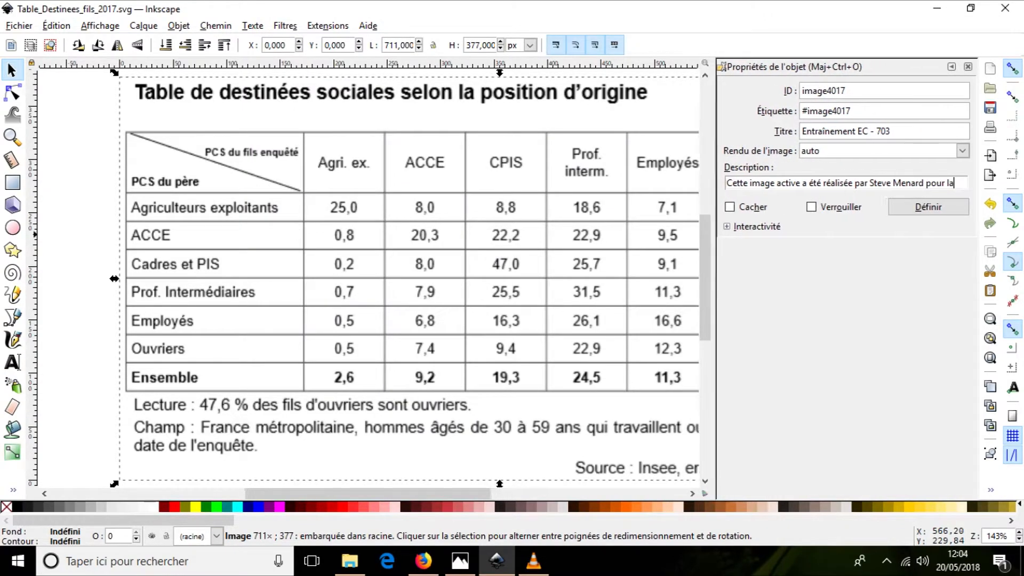
text( classe de 70)
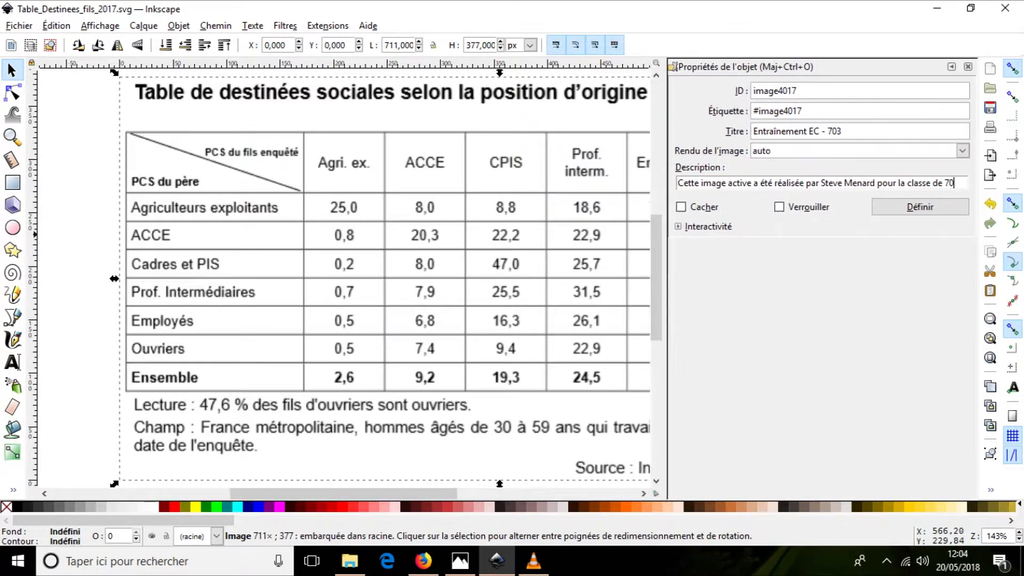
text(3 ()
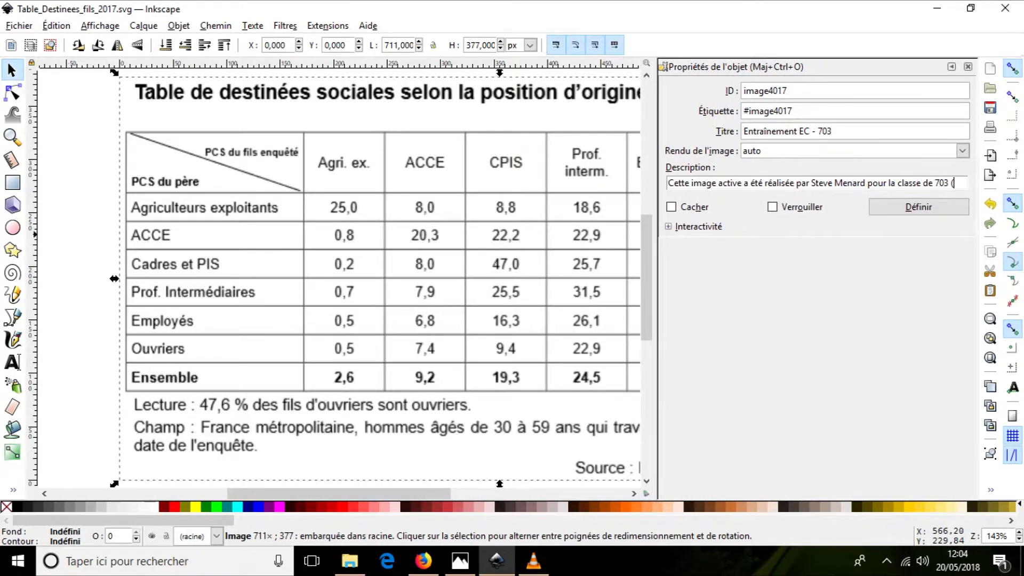
text(2018))
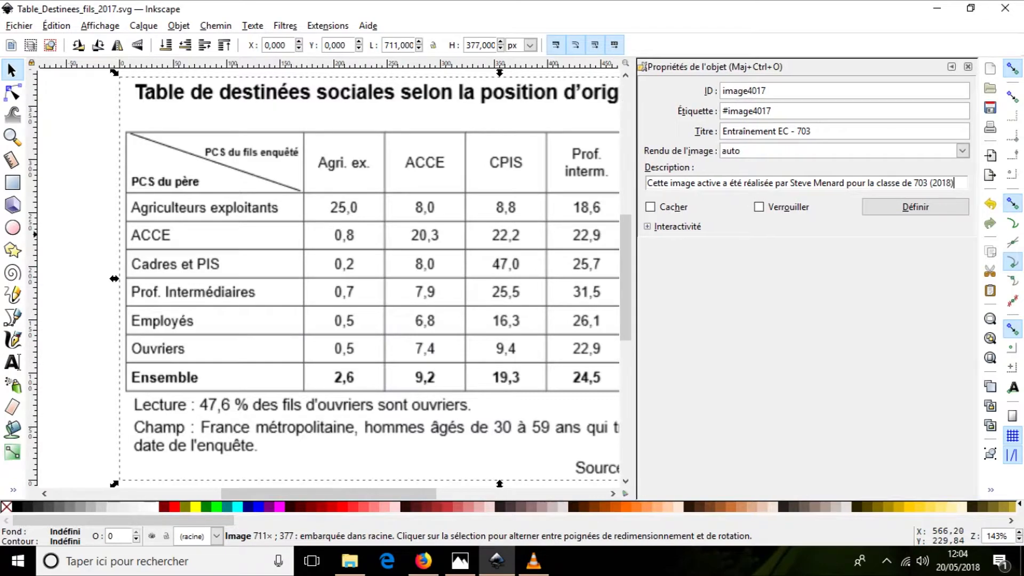
click(915, 207)
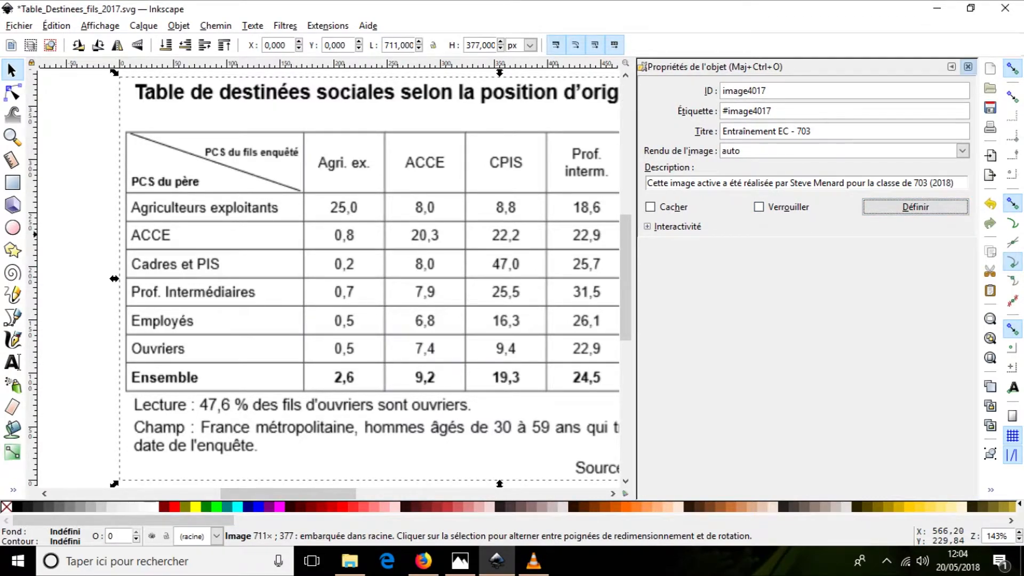
click(967, 67)
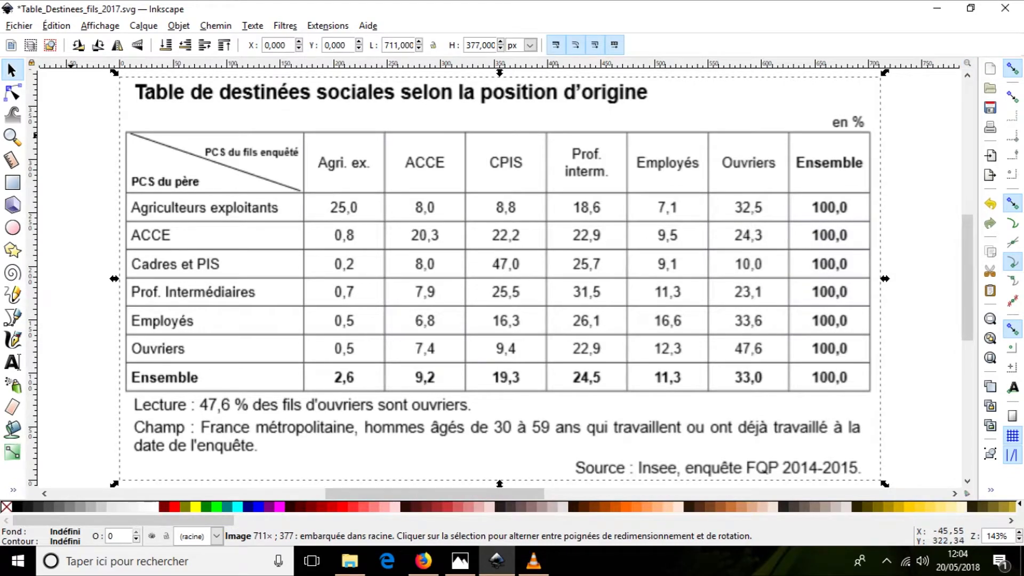
Draw rectangles over the title, the "en %" label (about 54×26 px), the "Champ" note (about 693×34 px) and the source line (about 284×27 px).
key(Escape)
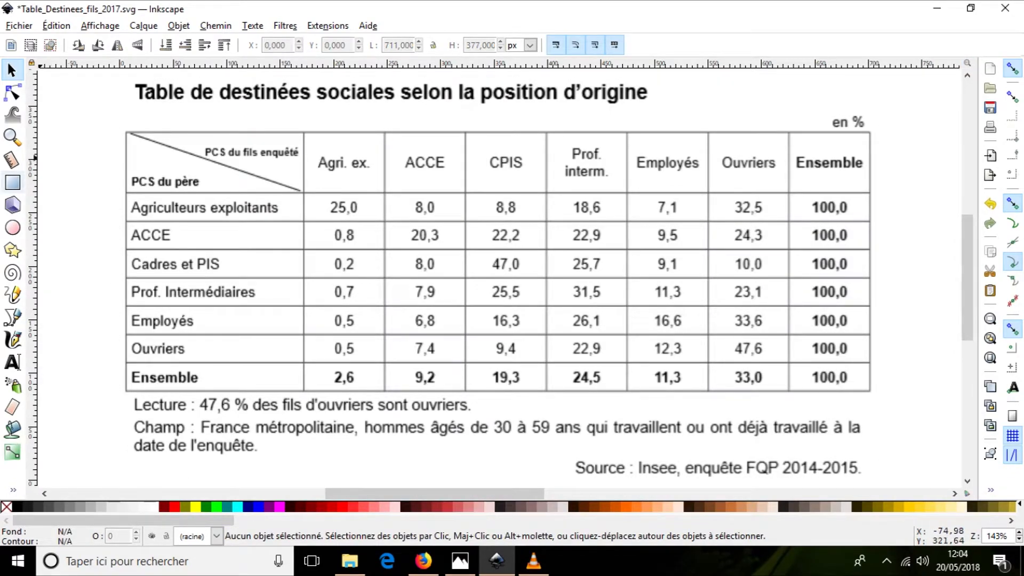
click(13, 182)
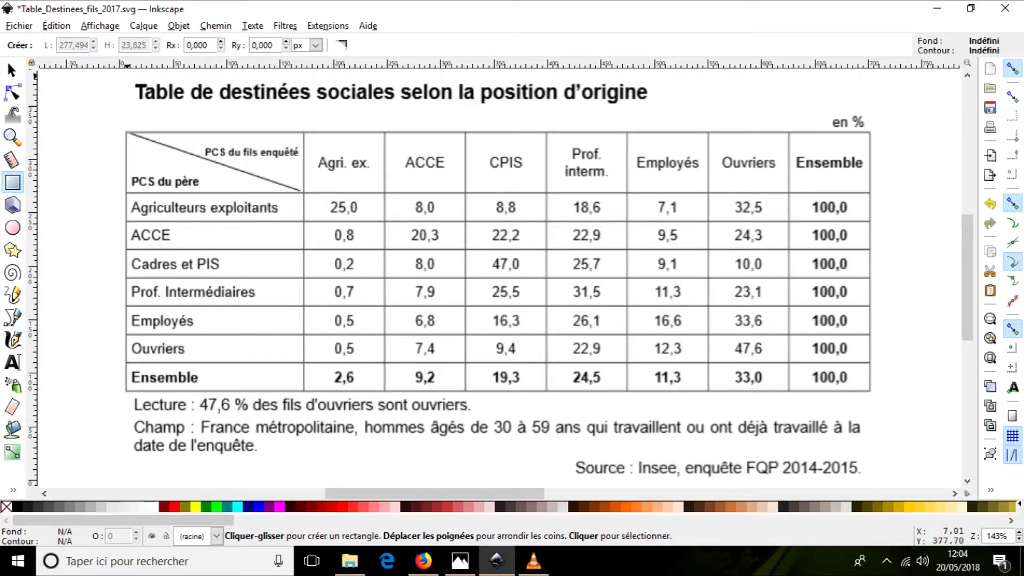
mouse_move(127, 75)
mouse_down()
mouse_move(352, 117)
mouse_move(655, 111)
mouse_up()
drag(813, 104, 871, 131)
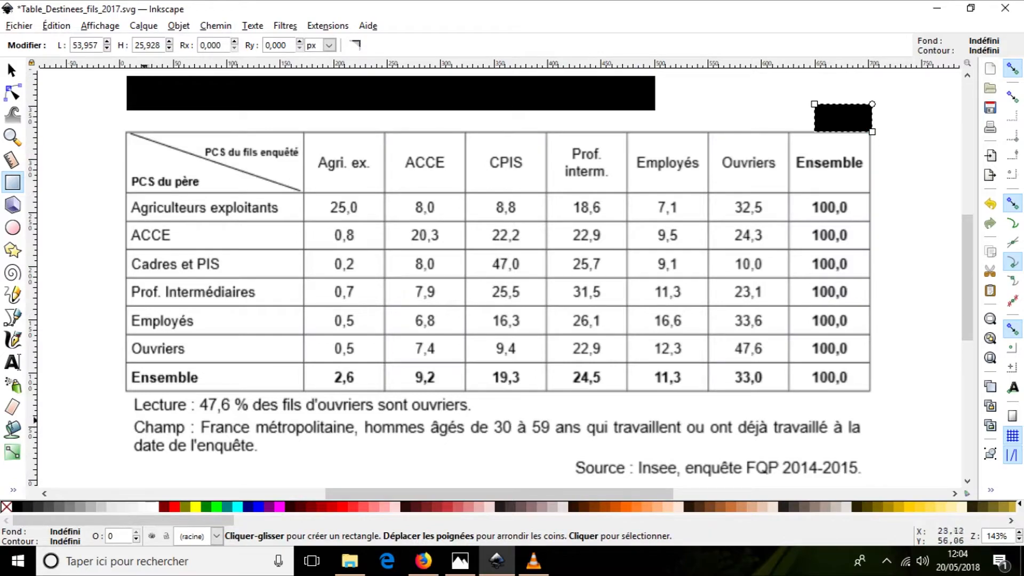
mouse_move(128, 416)
mouse_down()
mouse_move(457, 475)
mouse_move(798, 442)
mouse_move(870, 452)
mouse_up()
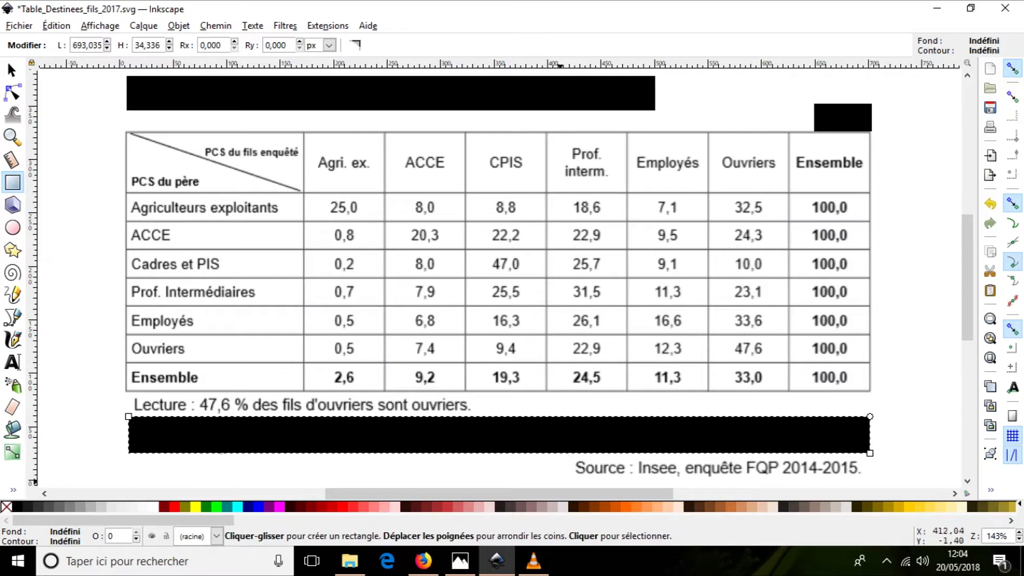
drag(566, 453, 870, 482)
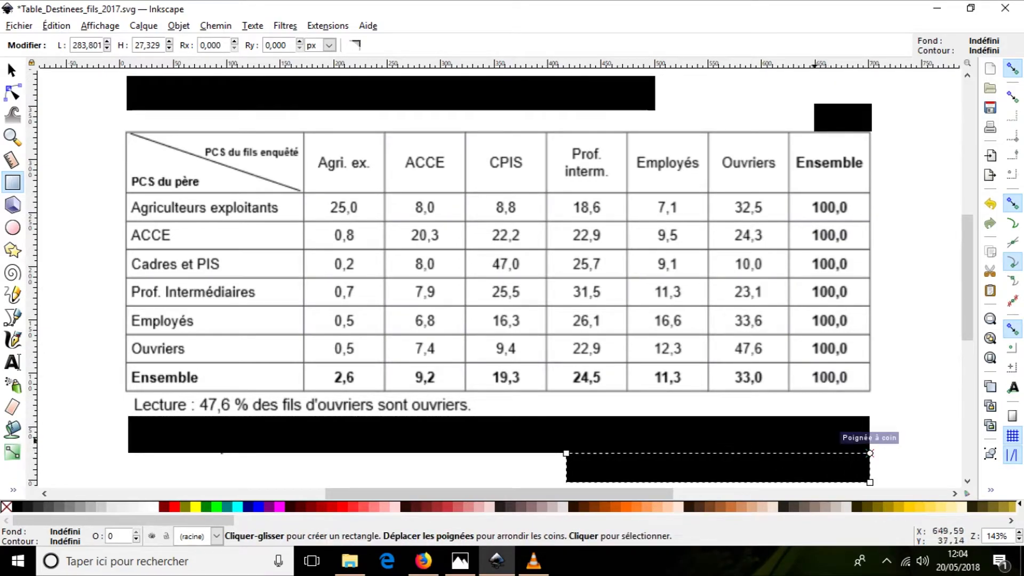
Group the four black rectangles covering the title, the "en %" label, the "Champ" note and the source line.
key(shift)
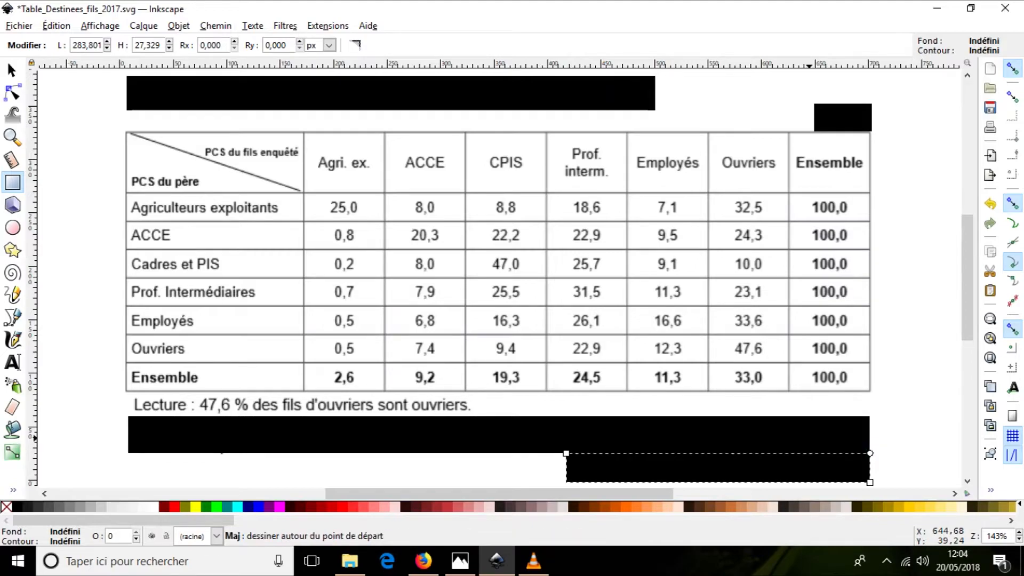
shift+click(809, 435)
shift+click(837, 118)
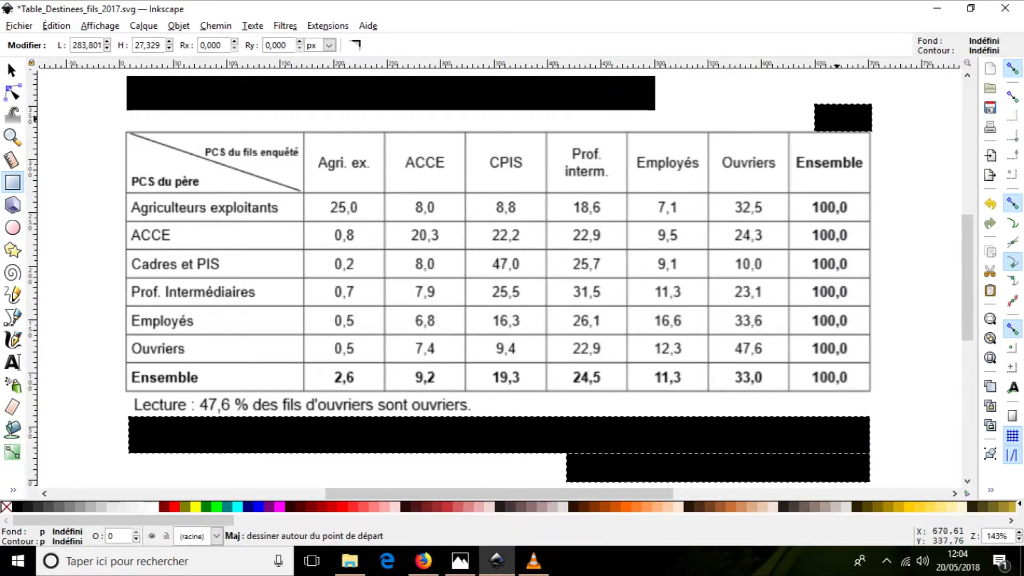
shift+click(591, 96)
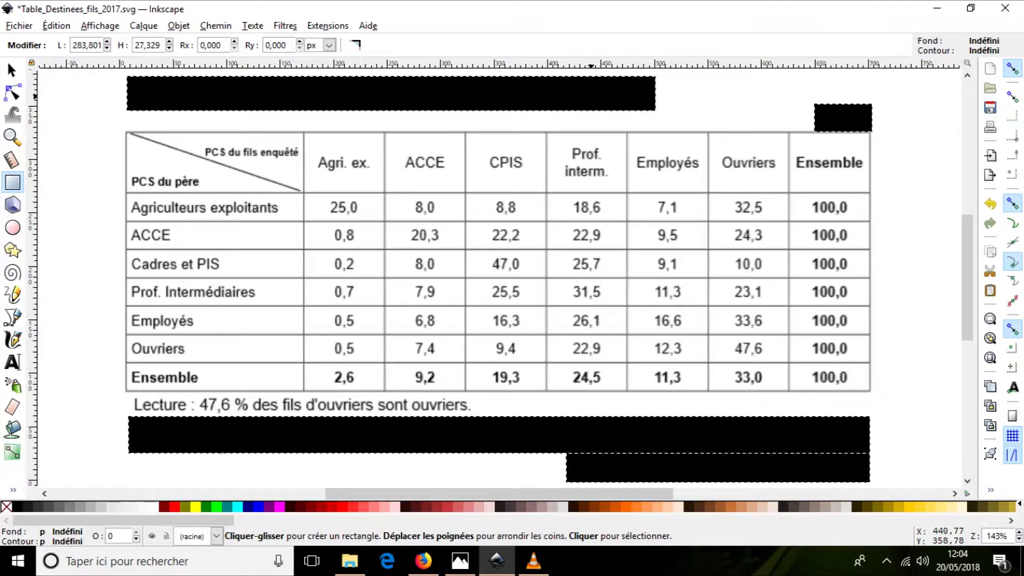
right_click(589, 96)
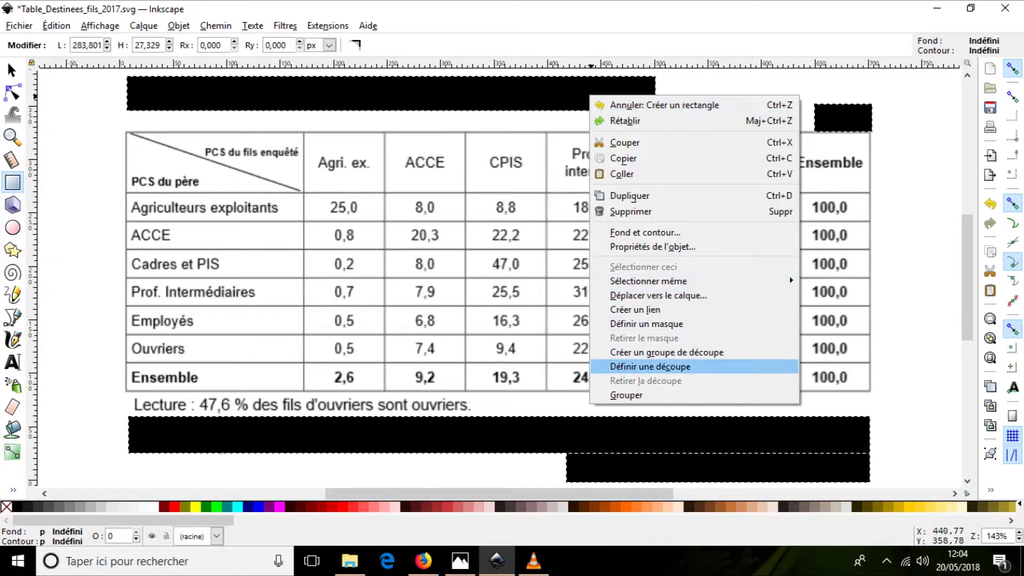
click(626, 394)
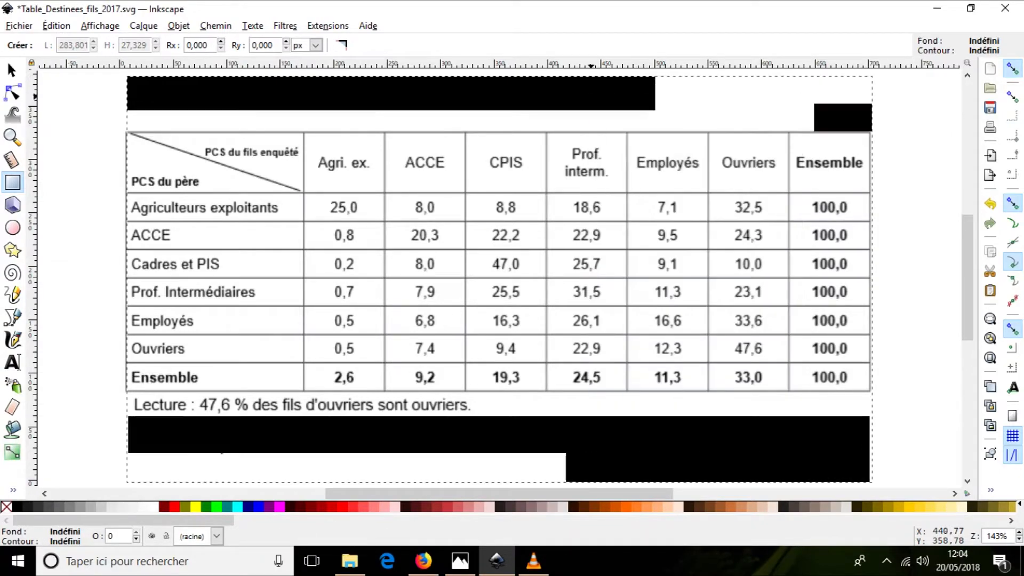
Title the group "Présentation du document" and begin its description with "Le document est un tableau statistique publié par l'INSEE en 2017.".
right_click(595, 94)
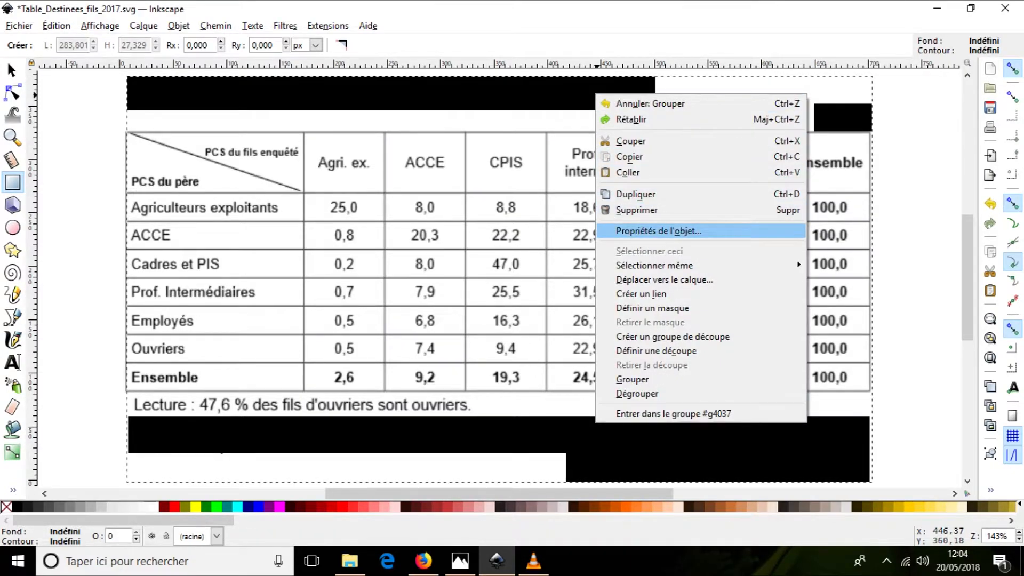
click(658, 230)
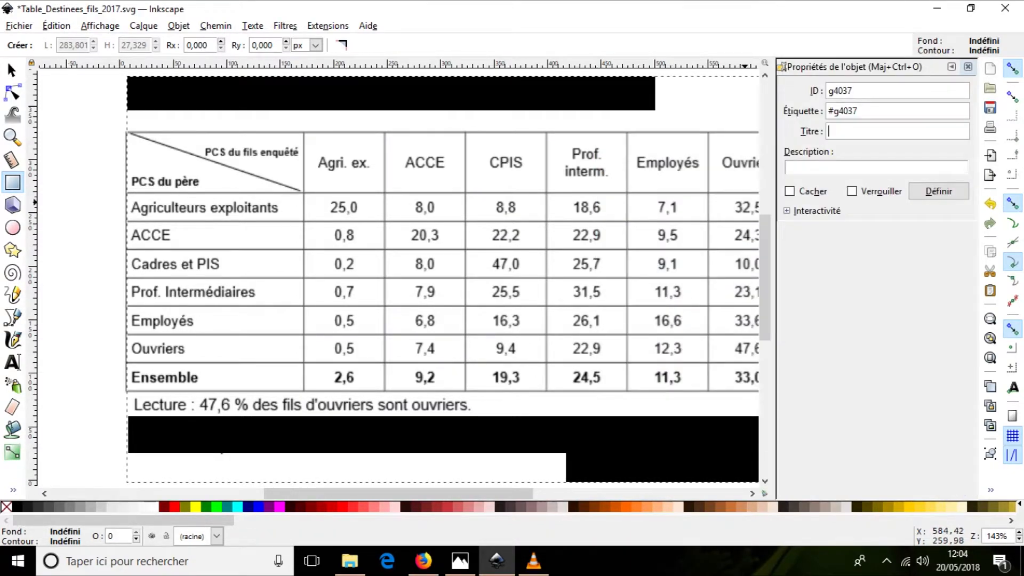
text(Présentation du documentLe docu)
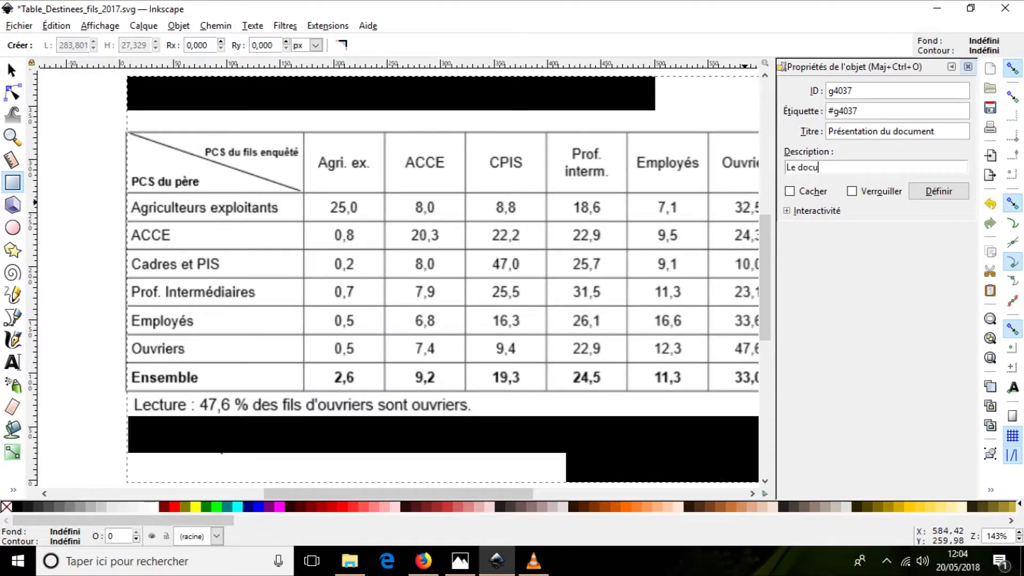
text(ment est un tableau stat)
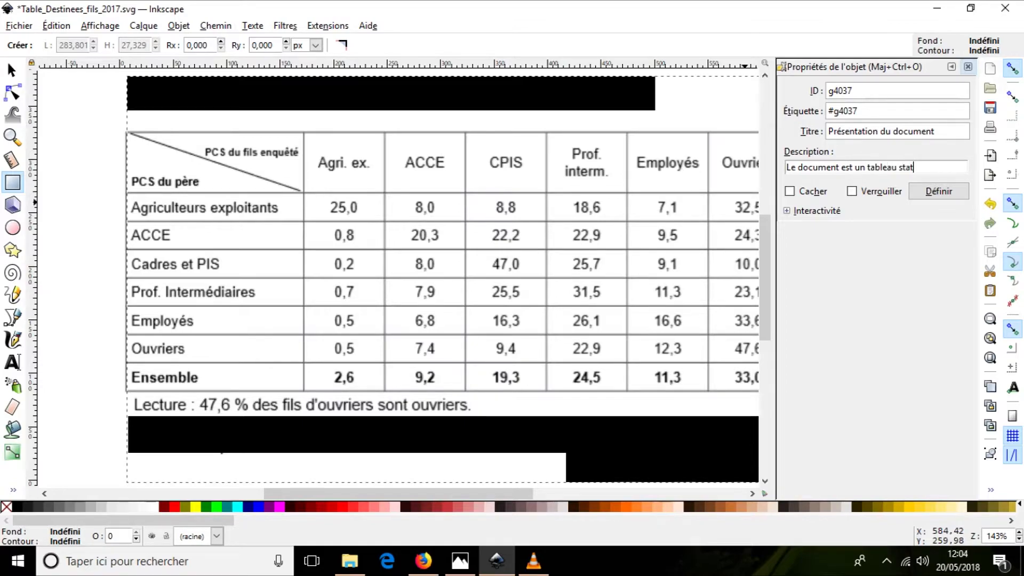
text(istique publié par l'I)
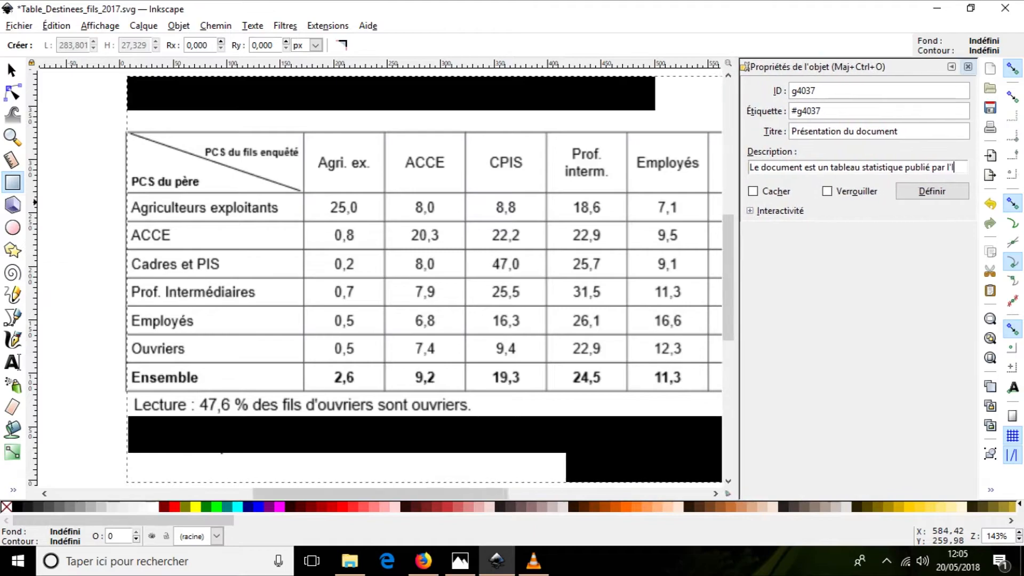
text(NSEE en 2017.)
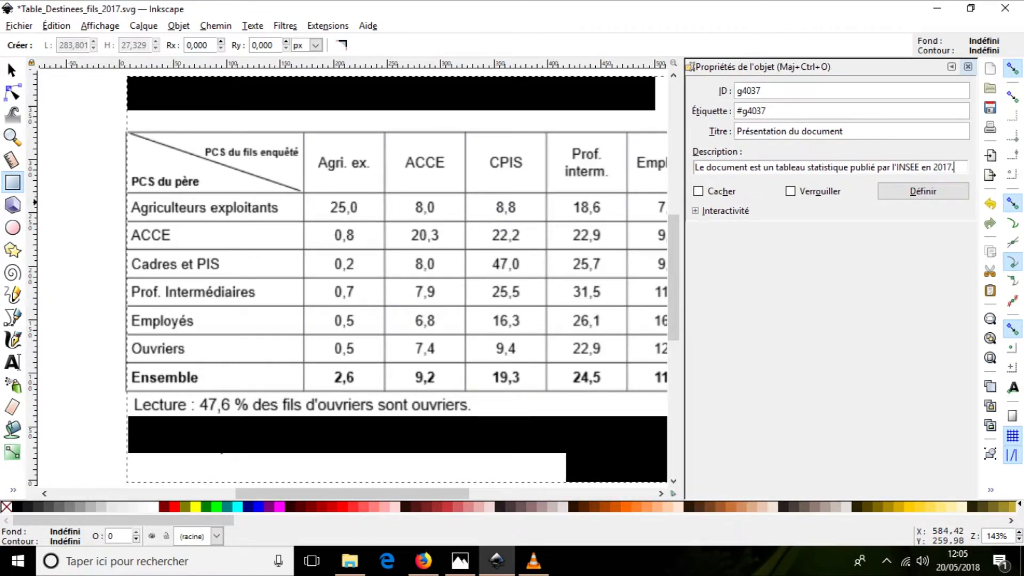
key(Return)
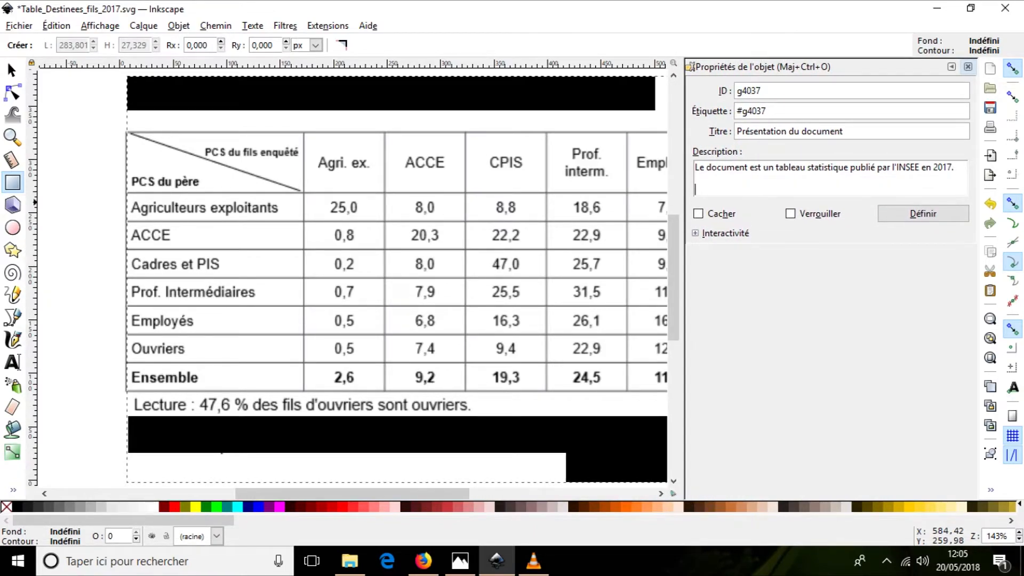
Hide the group and add a second description paragraph starting "Il se nomme "Table de destinées sociales selon la position d'origine".
text(IL)
key(BackSpace)
text(l se nomme ')
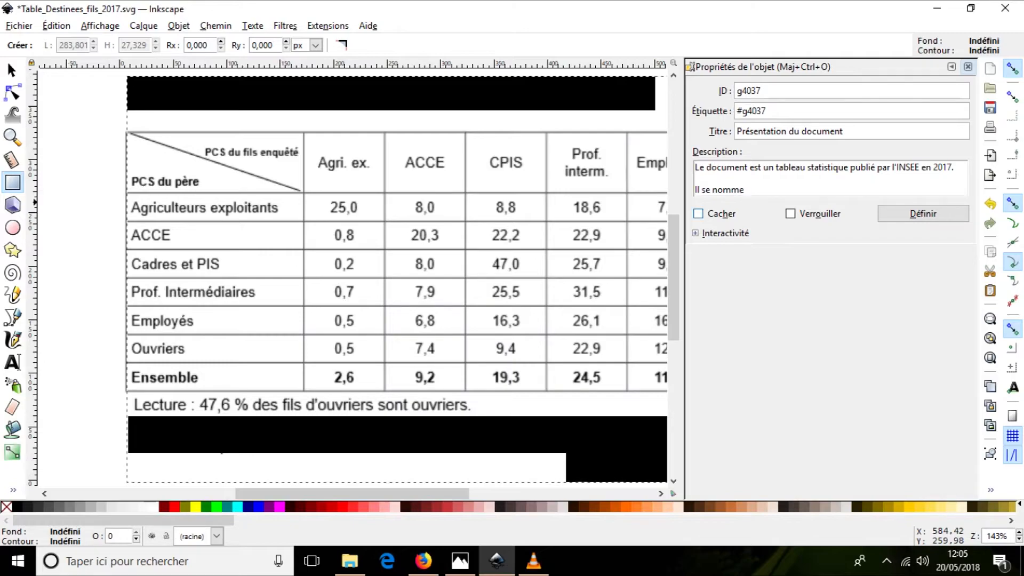
click(698, 214)
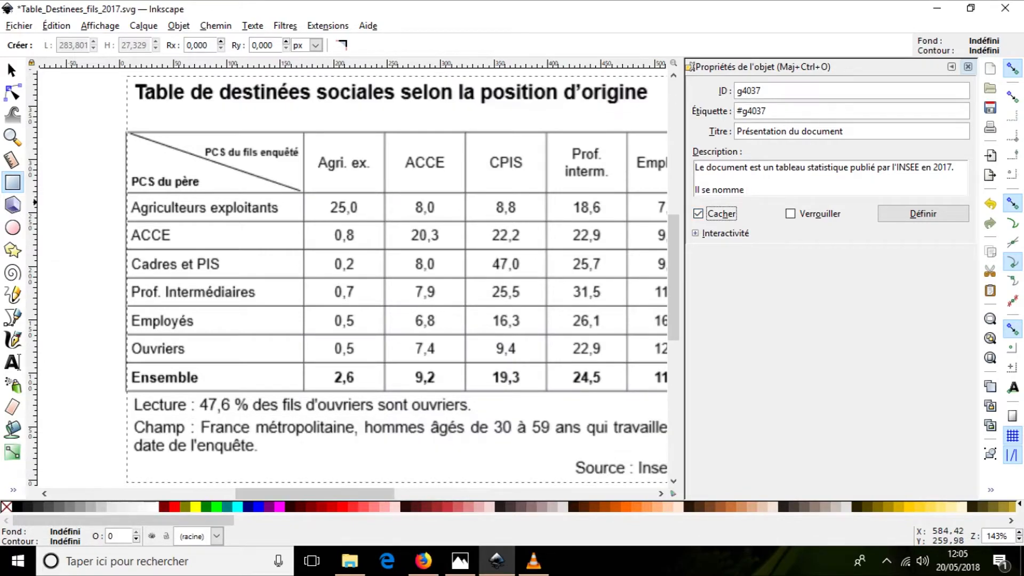
click(746, 189)
text(Table de destiné)
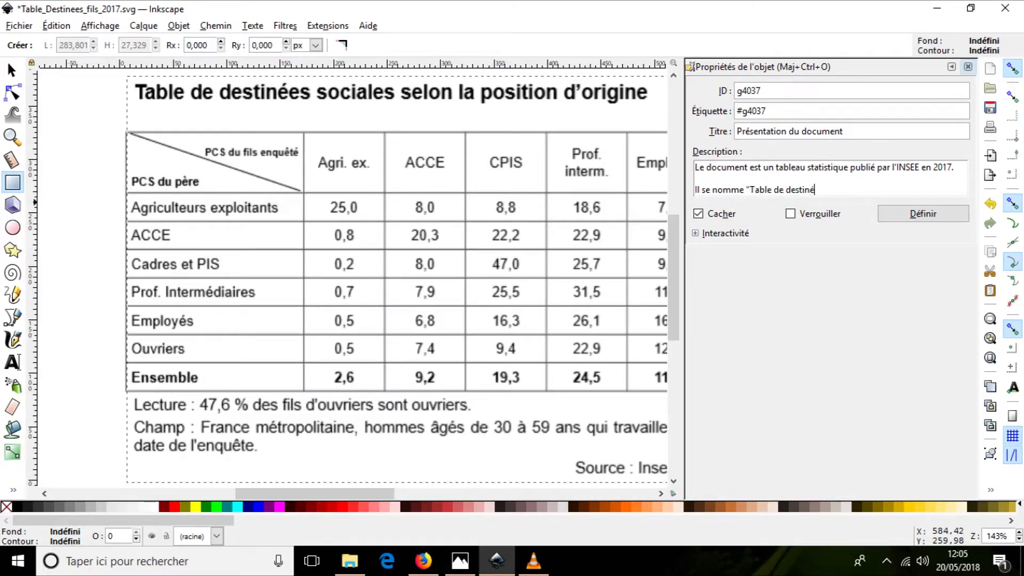
text(es sociales selon la position d'origine)
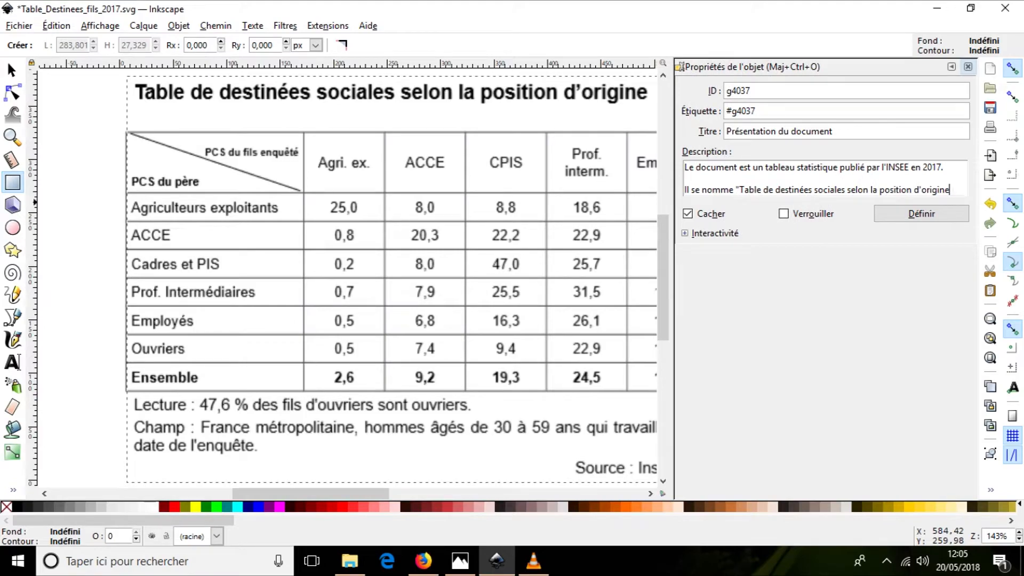
Continue the description with "et concerne les hommes âgés de 30 à 59 ans travaillant ou ayant travaillé à la date de l'enquête FQP de 2014-2015.".
text(" et concerne )
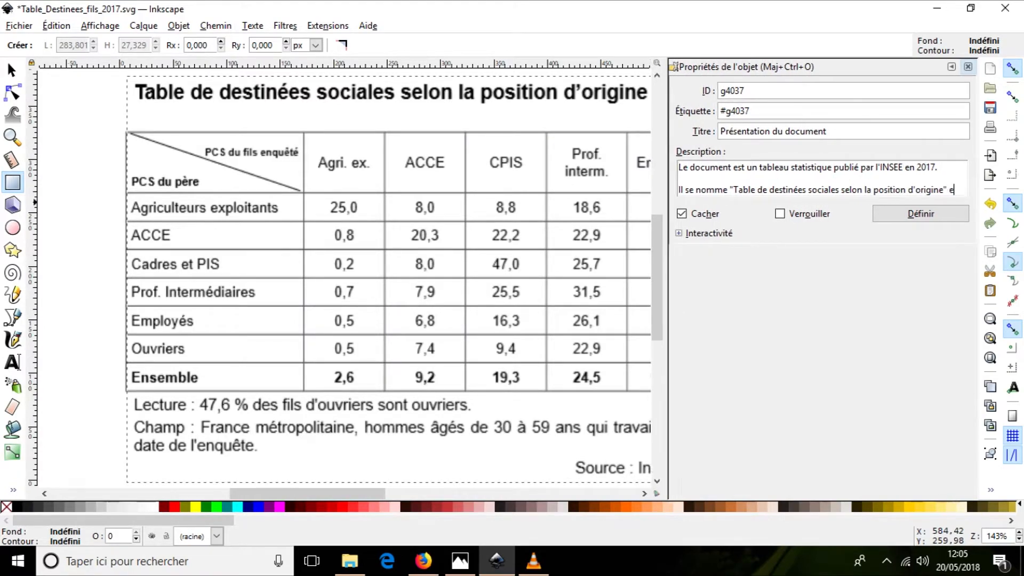
text(les hommes )
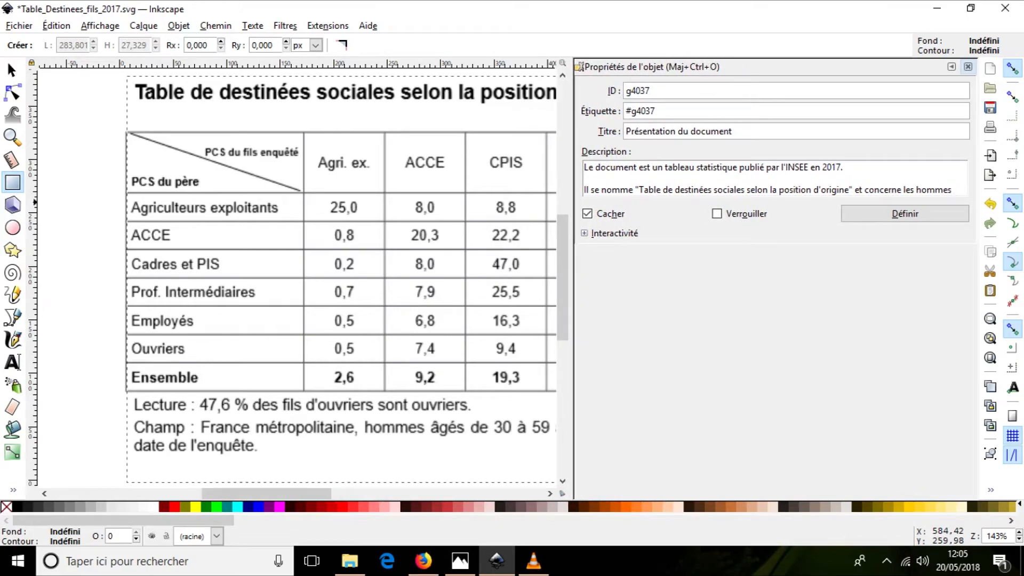
text(âgés de 3)
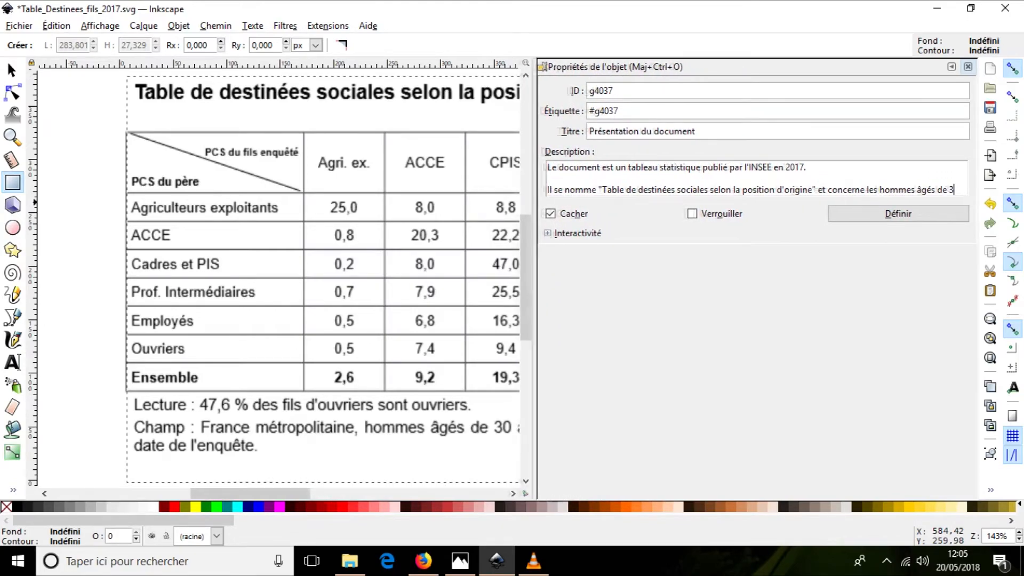
text(0 à 59 a)
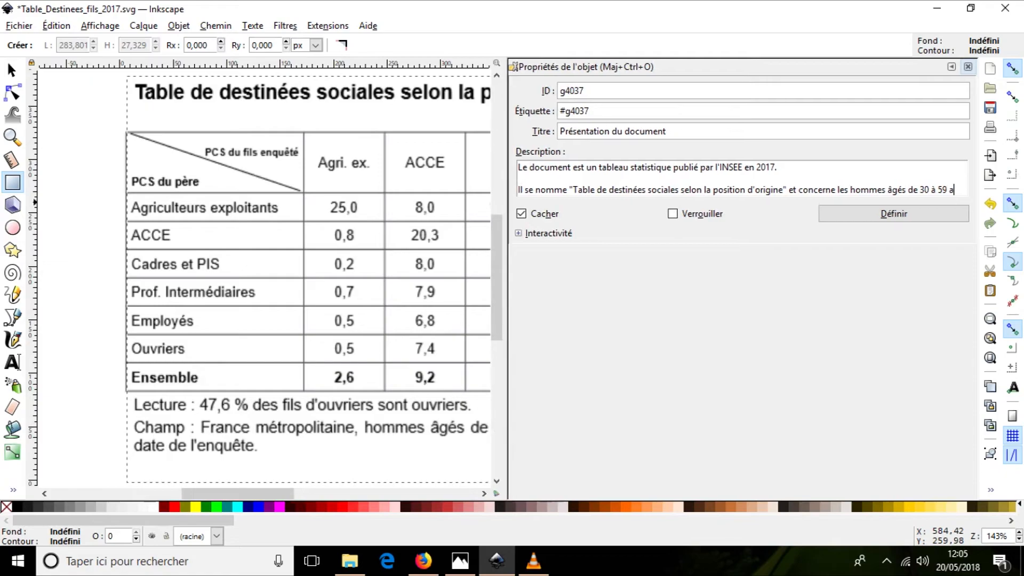
text(ns travailla)
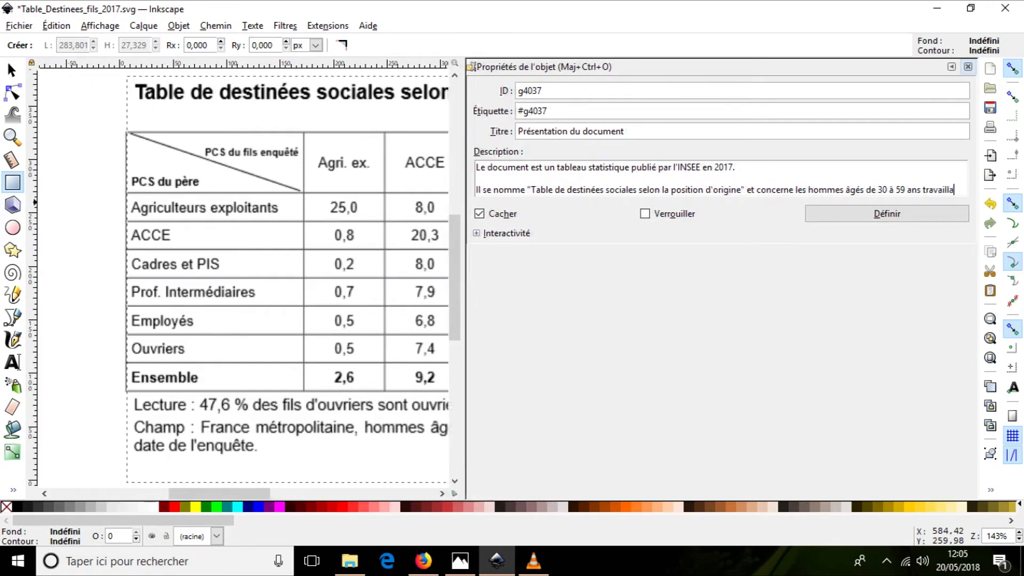
text(nt ou)
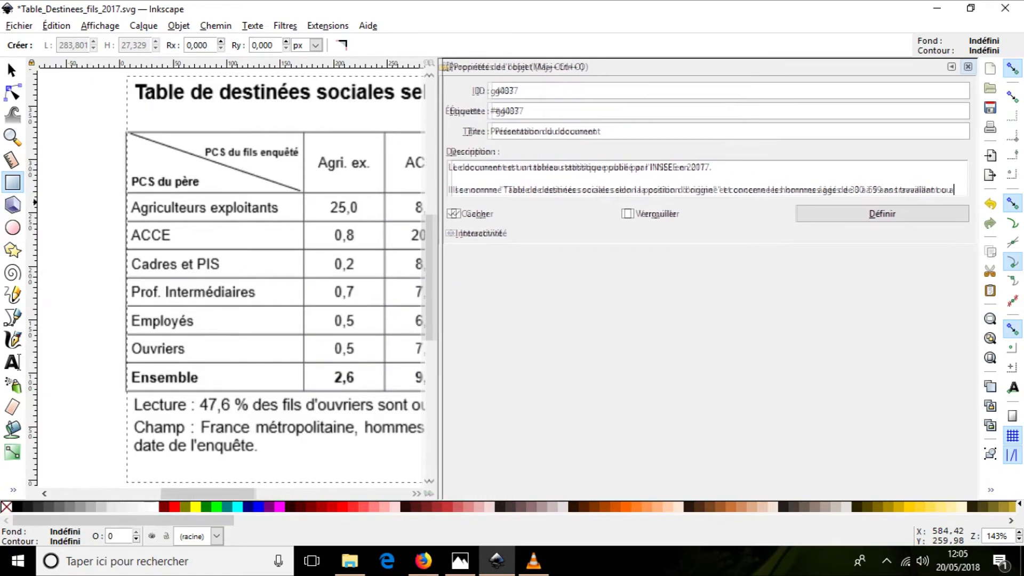
text( ayant travaillé)
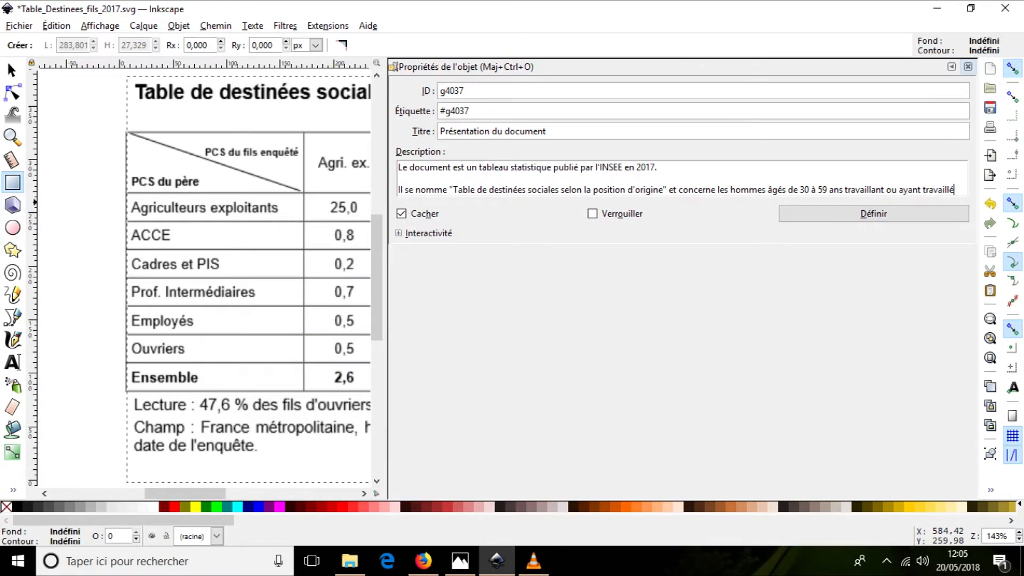
text( à la )
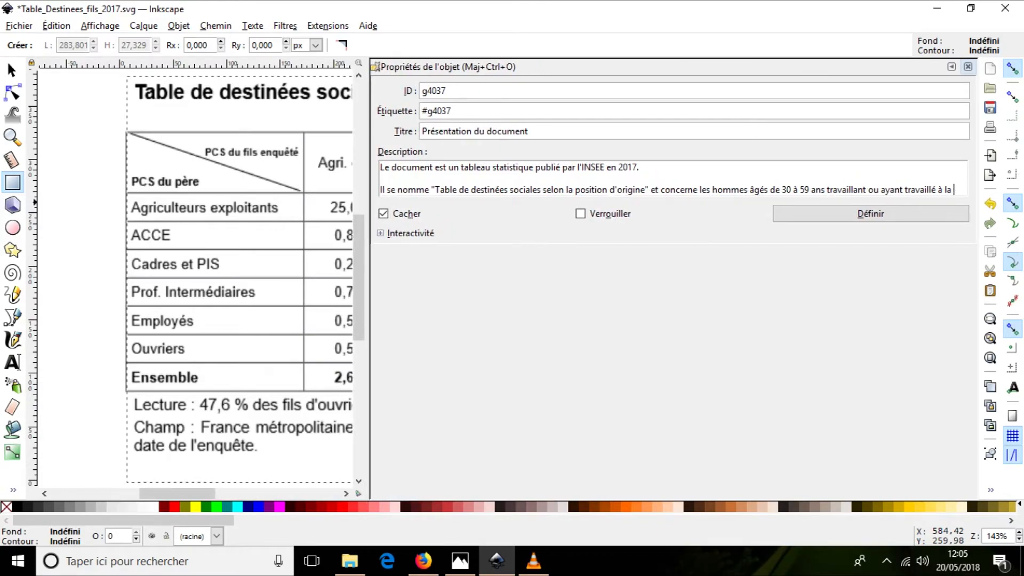
text(date )
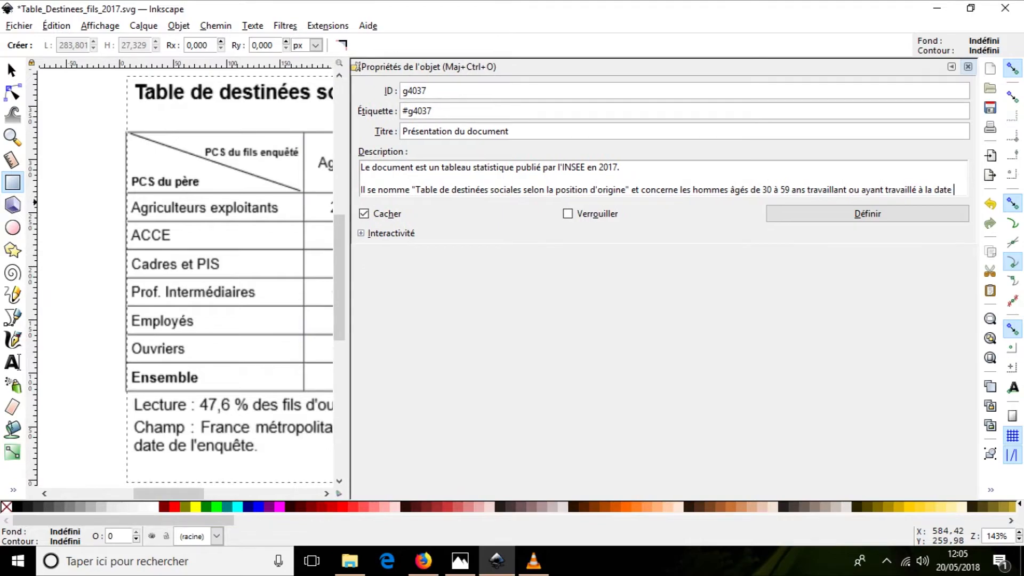
text(de l'enque)
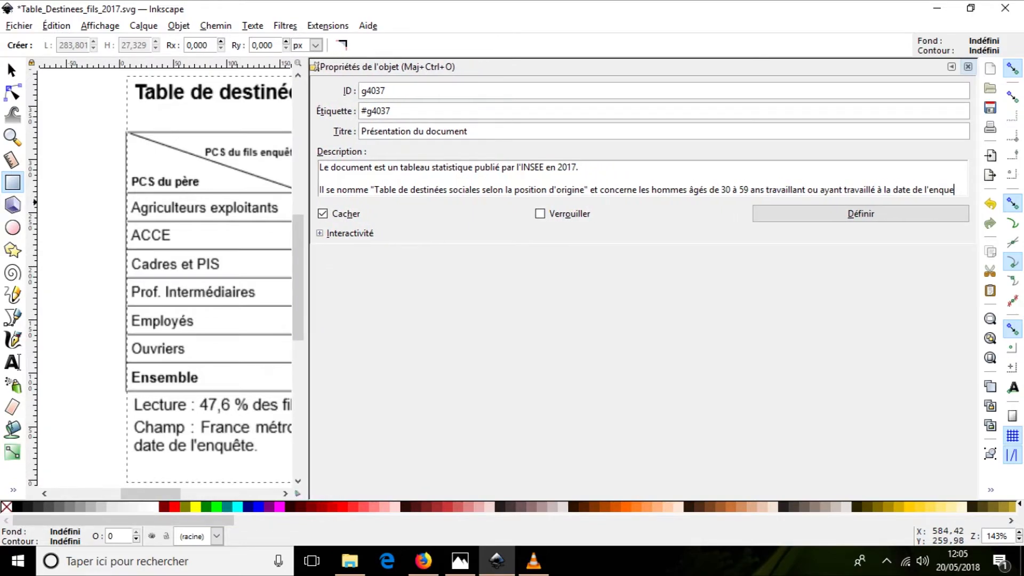
key(BackSpace)
text(ête )
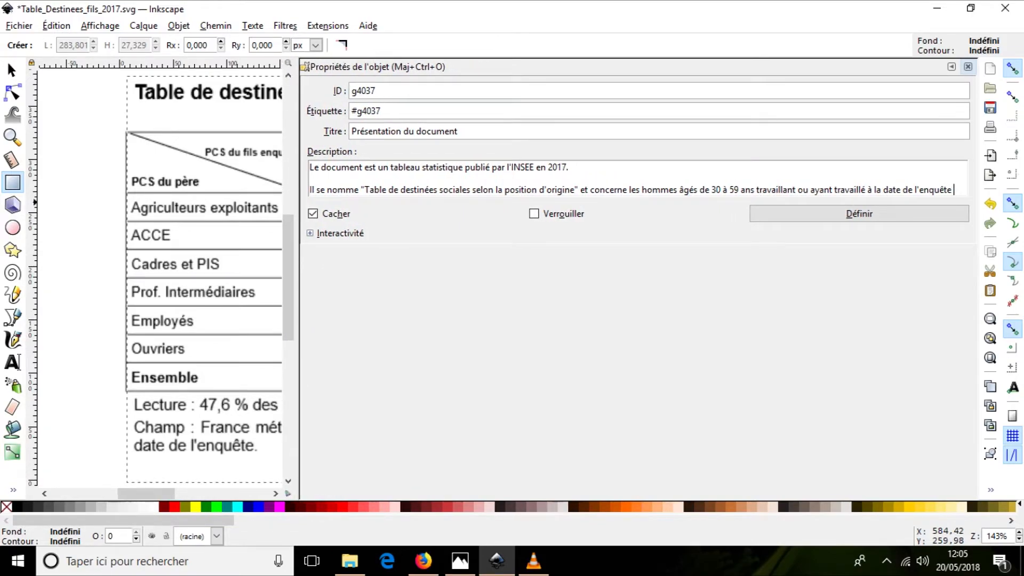
text(FQP d)
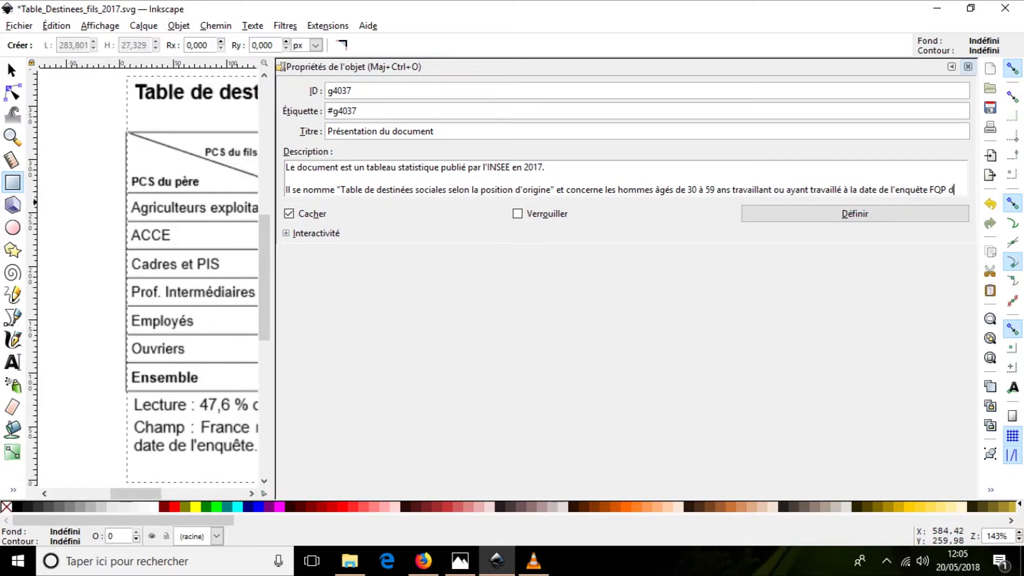
text(e 2014-201)
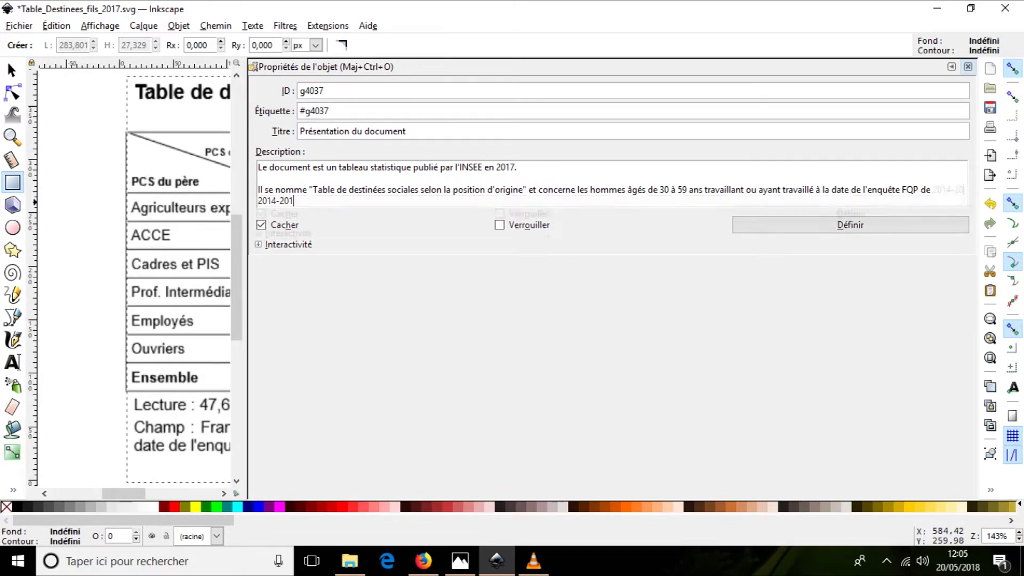
text(5.)
key(Return)
key(Return)
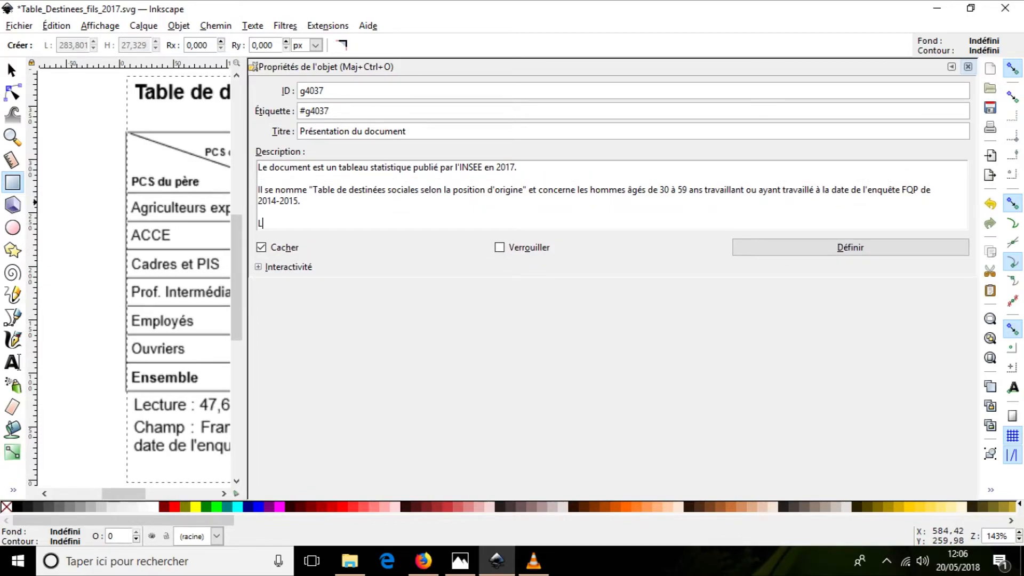
Complete the group's description with "Les unités sont exprimées en pourcentages de répartition.", apply it and save the document.
text(Les unités sont exprimées en )
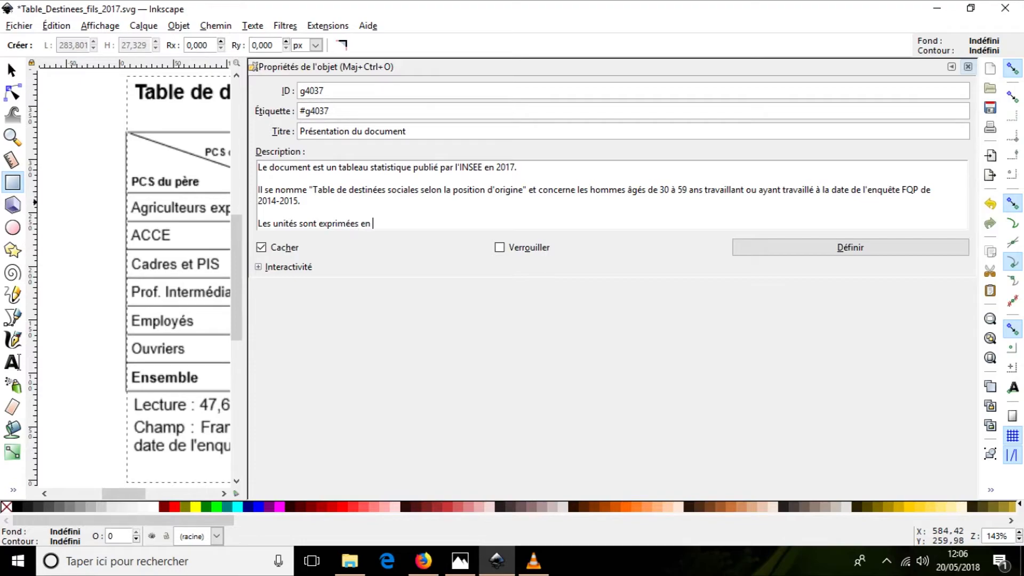
text(pourcentages de répartition.)
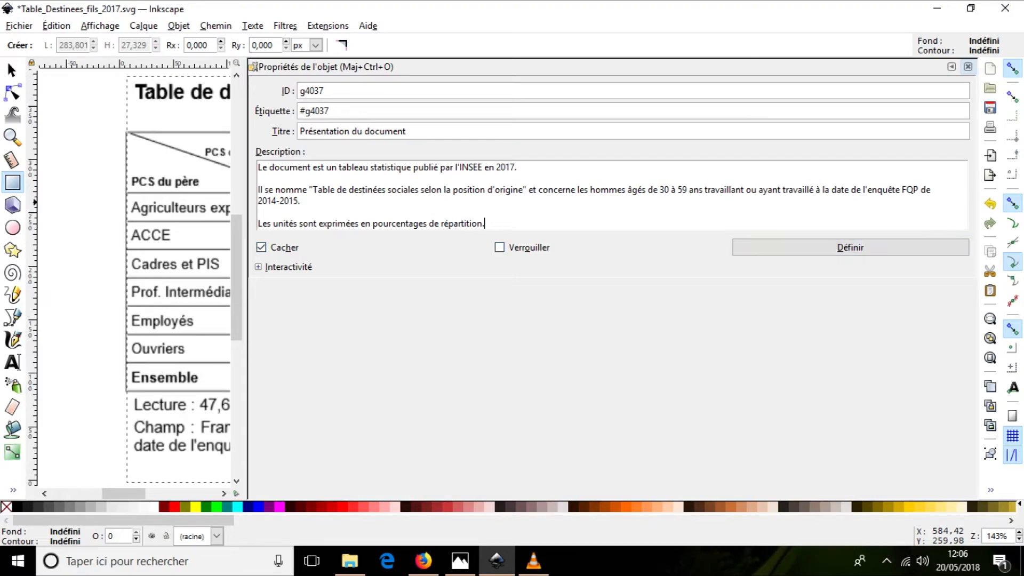
click(850, 247)
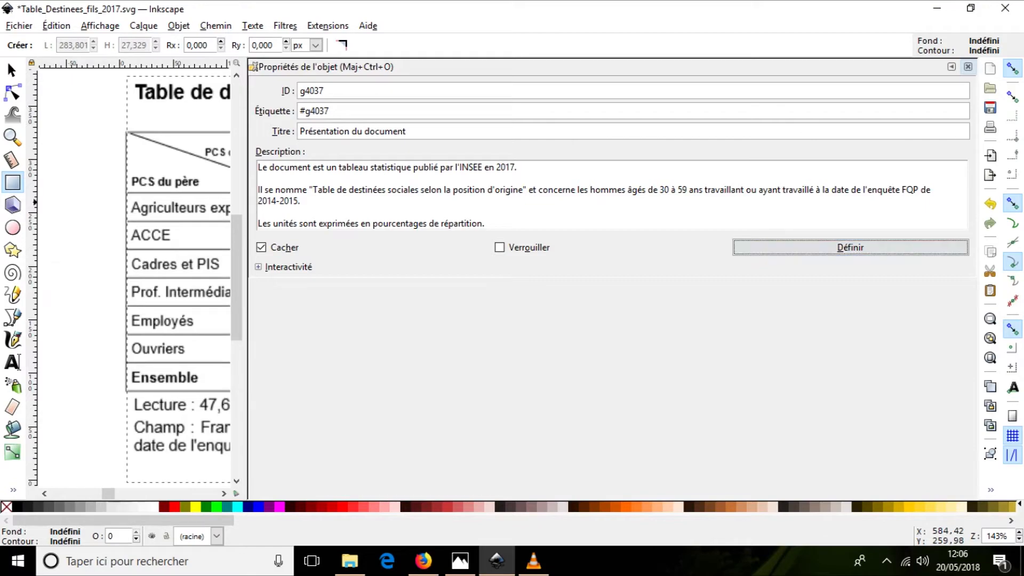
click(968, 66)
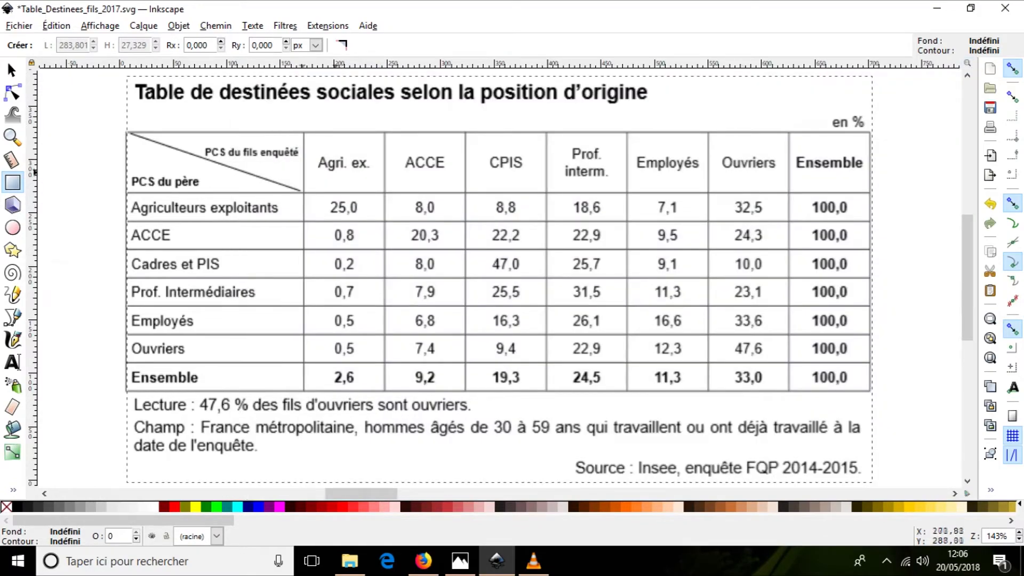
click(68, 242)
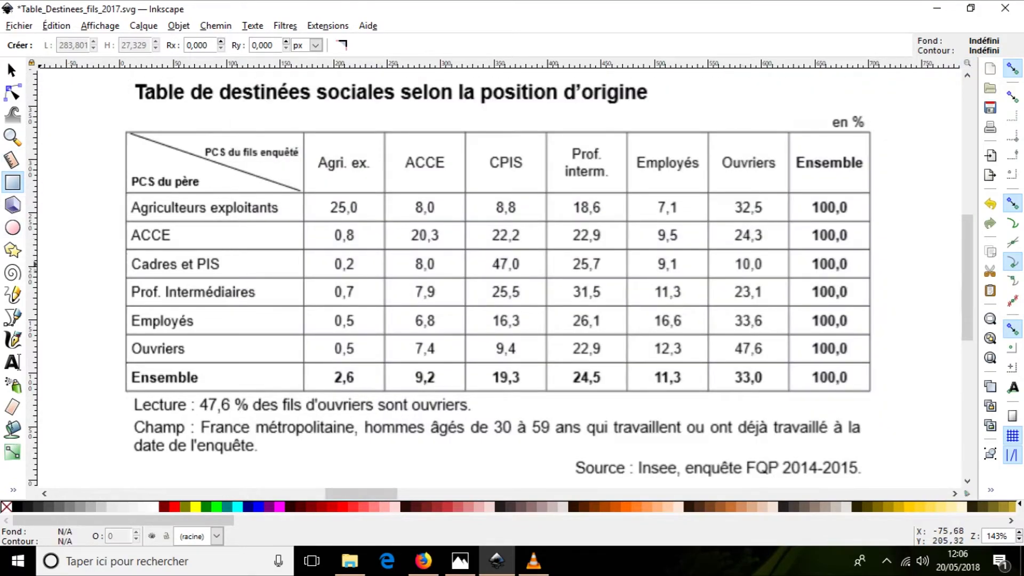
click(20, 26)
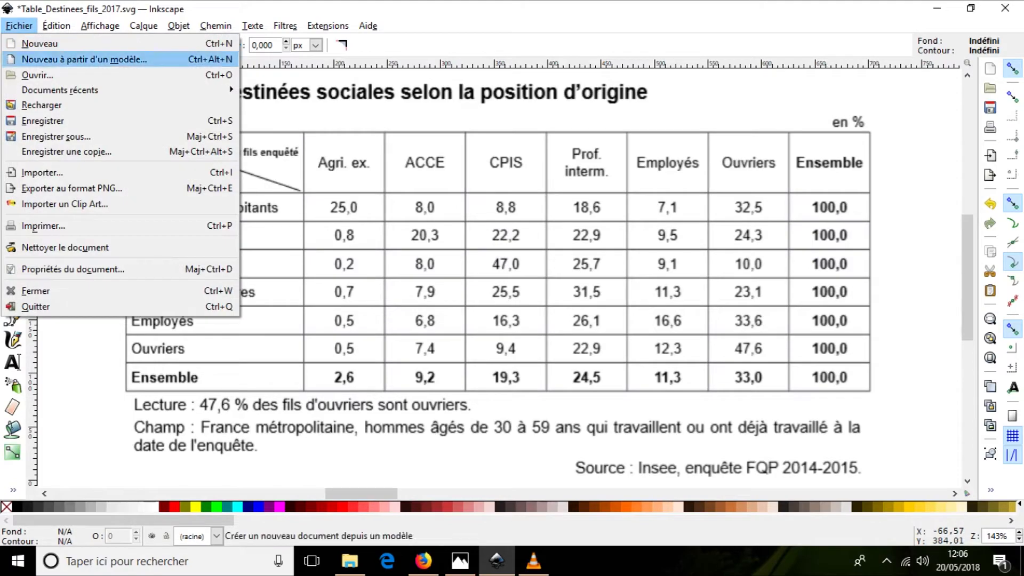
click(32, 119)
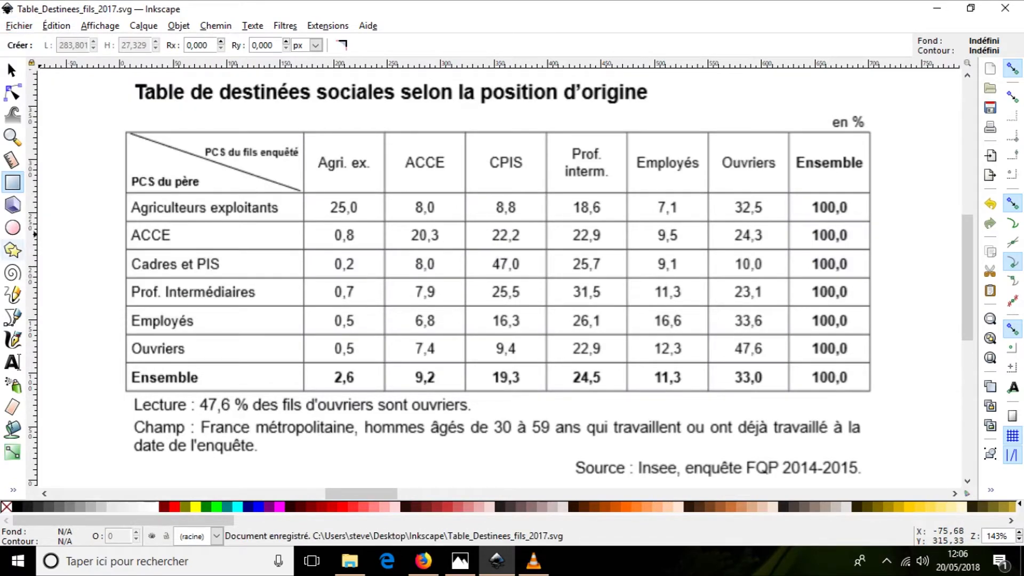
Draw a closed freehand outline around the diagonal cells from 25,0 to 47,6 and title it "Diagonale de la reproduction sociale".
click(13, 294)
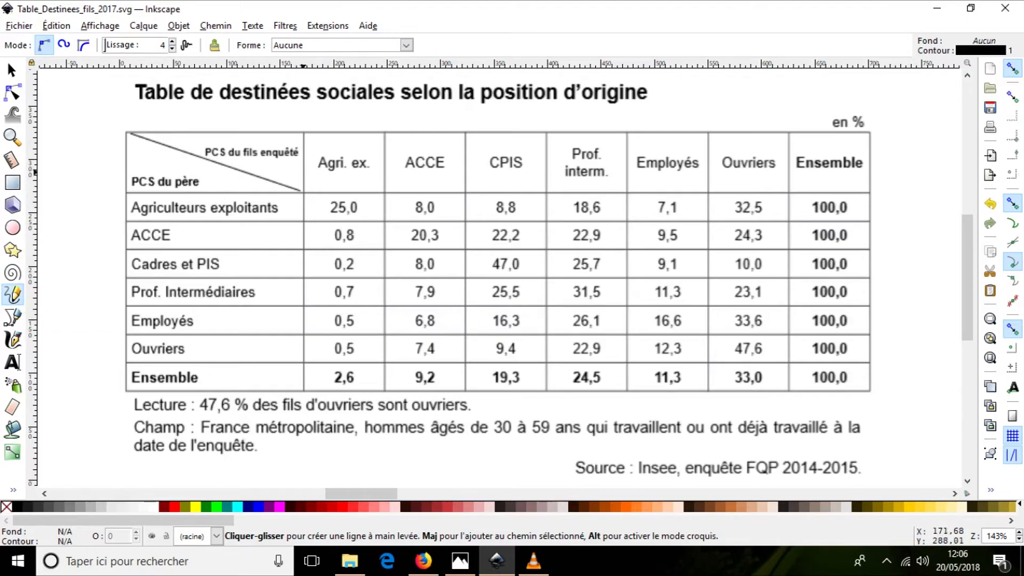
mouse_move(335, 187)
mouse_down()
mouse_move(314, 215)
mouse_move(369, 223)
mouse_move(615, 325)
mouse_move(780, 369)
mouse_move(776, 353)
mouse_move(725, 327)
mouse_move(388, 209)
mouse_up()
right_click(388, 209)
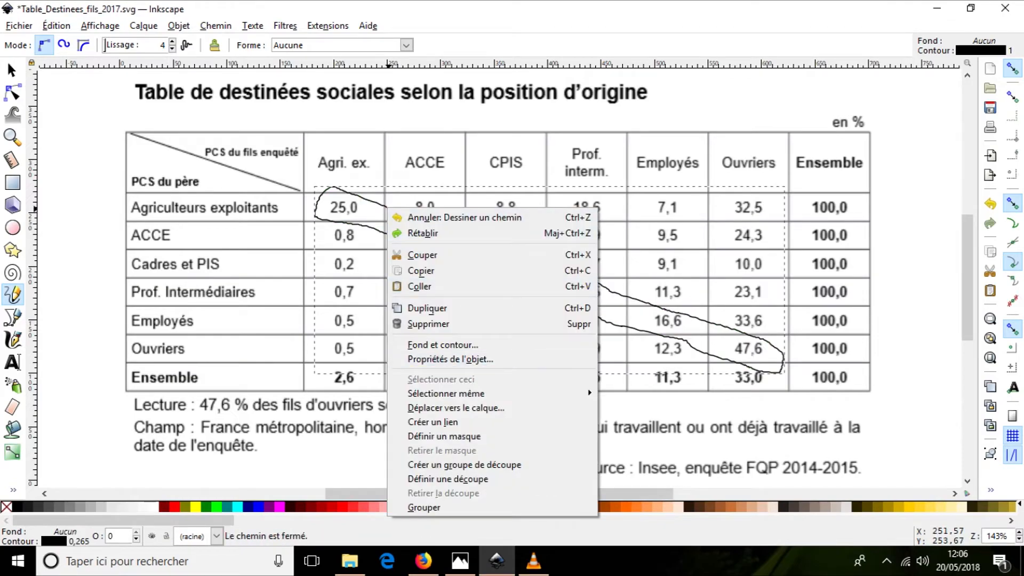
click(450, 359)
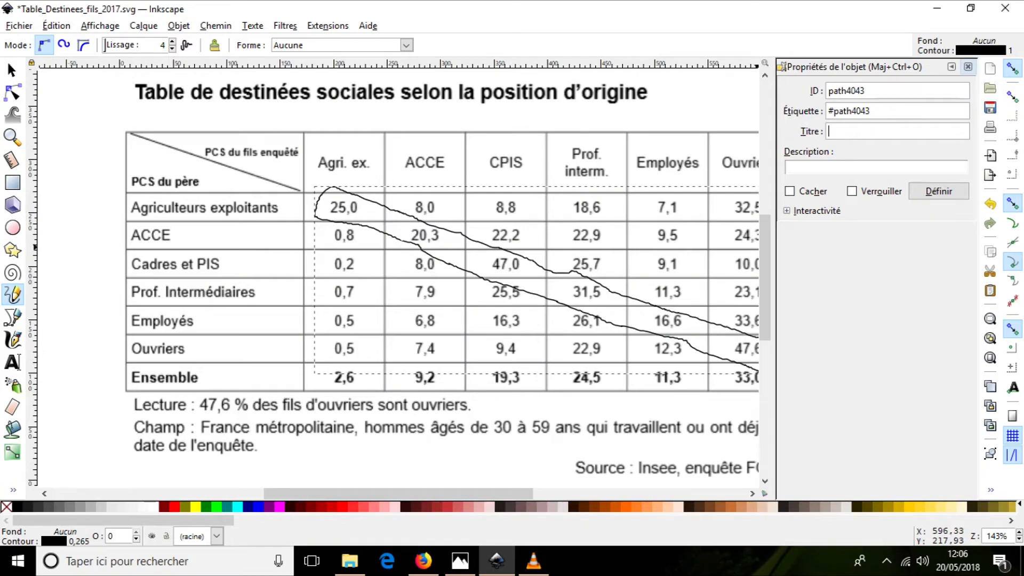
text(Diagonale de la reproduction sociale)
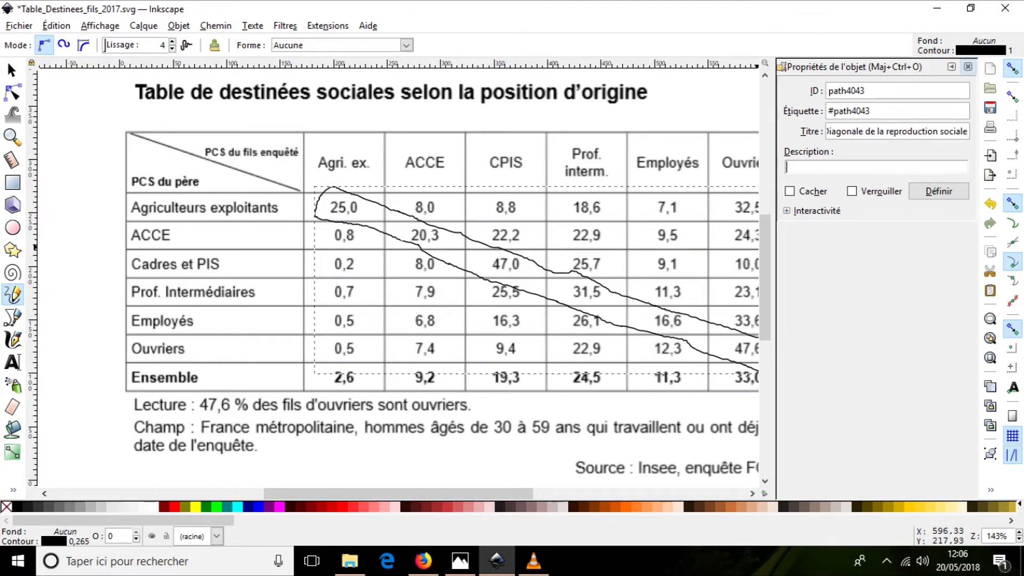
Begin the outline's description with "Cette diagonale représente les cas d'immobilité sociale.".
text(Cette diagonale repréen)
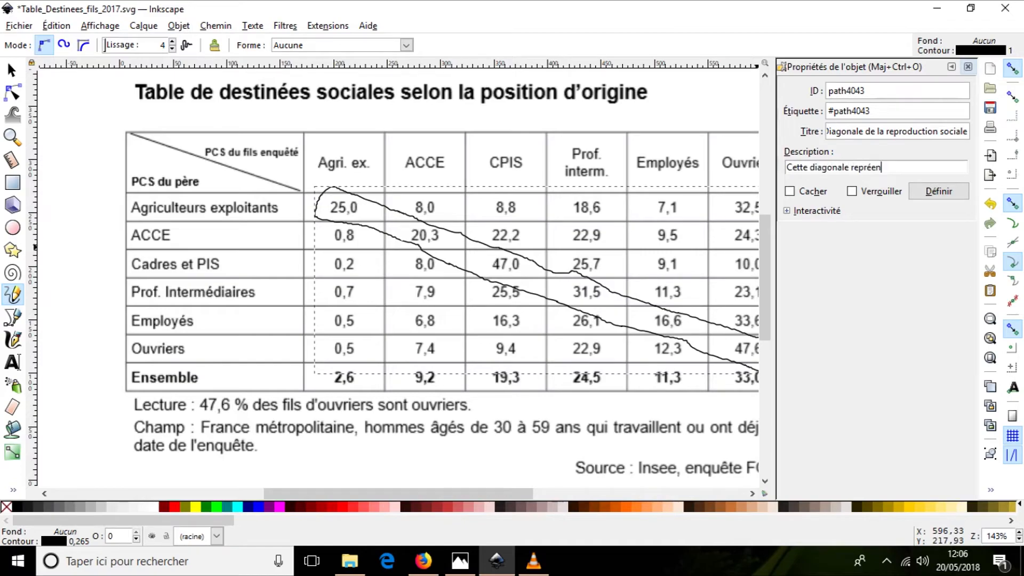
key(BackSpace)
key(BackSpace)
text(sente les cas d'immobilité sociale)
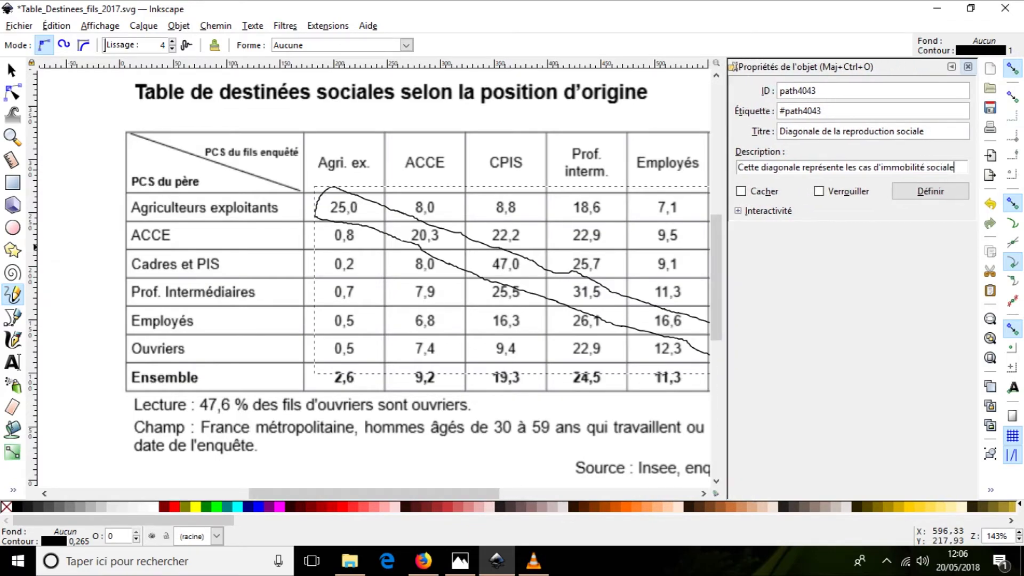
text(.)
Add a second paragraph: "Par exemple, on constate que 25% des fils d'agriculteurs exploitants sont devenus eux-mêmes agriculteurs exploitants.".
key(Return)
key(Return)
text(Par e)
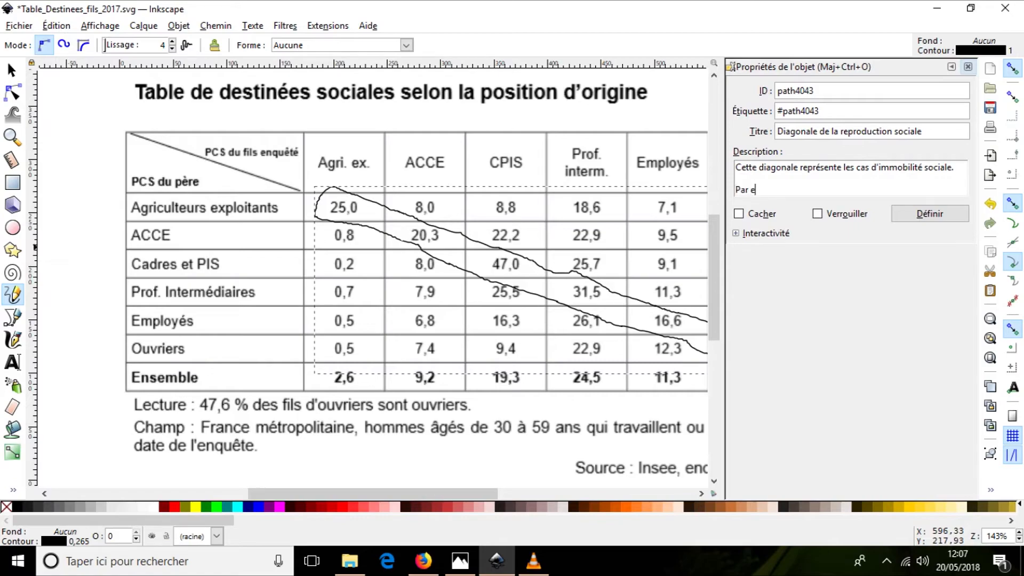
text(xemple, on cont)
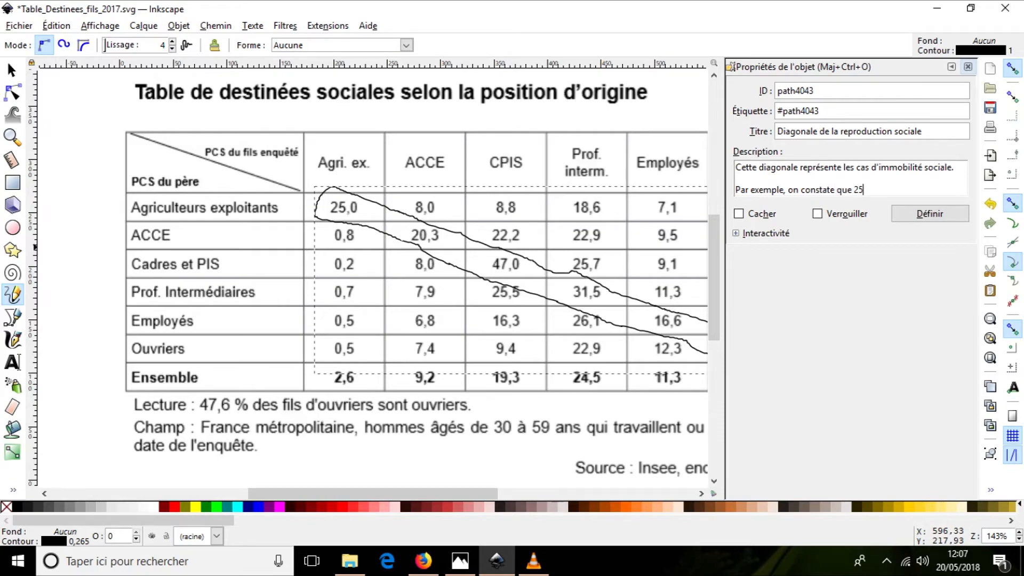
text(state que 25% des fils d'agriculteurs exploi)
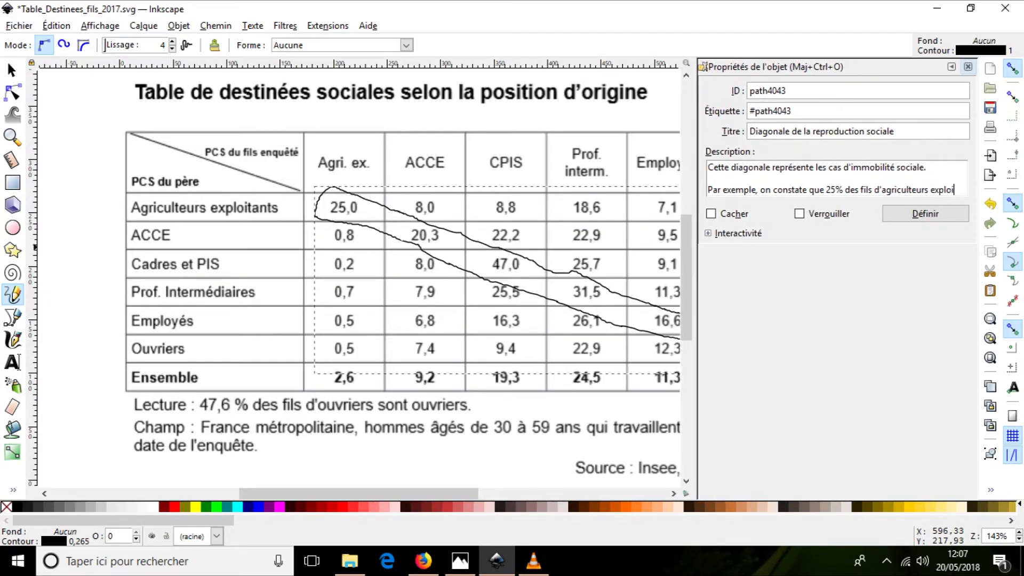
text(tants sont dveenus)
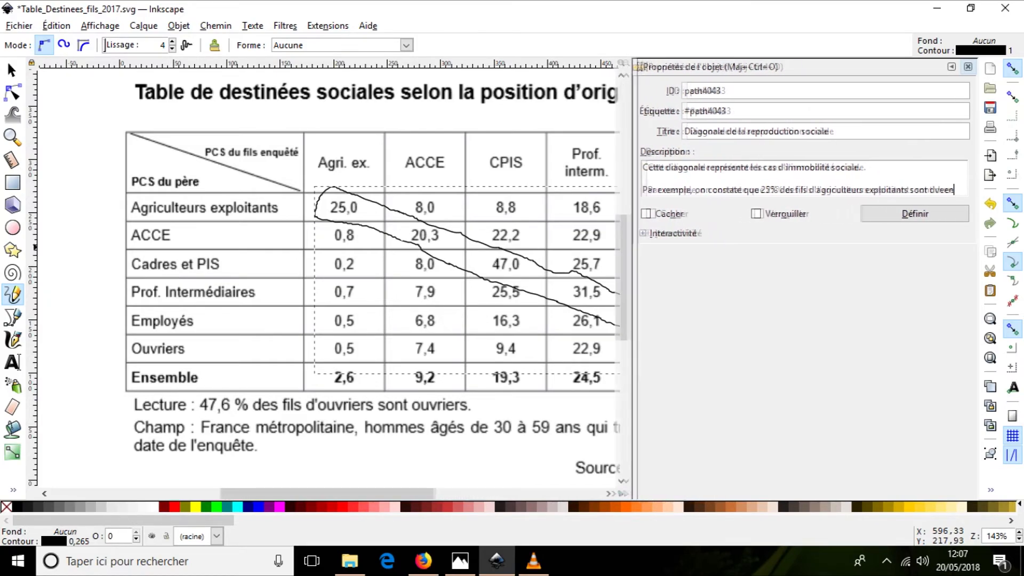
key(BackSpace)
text(e)
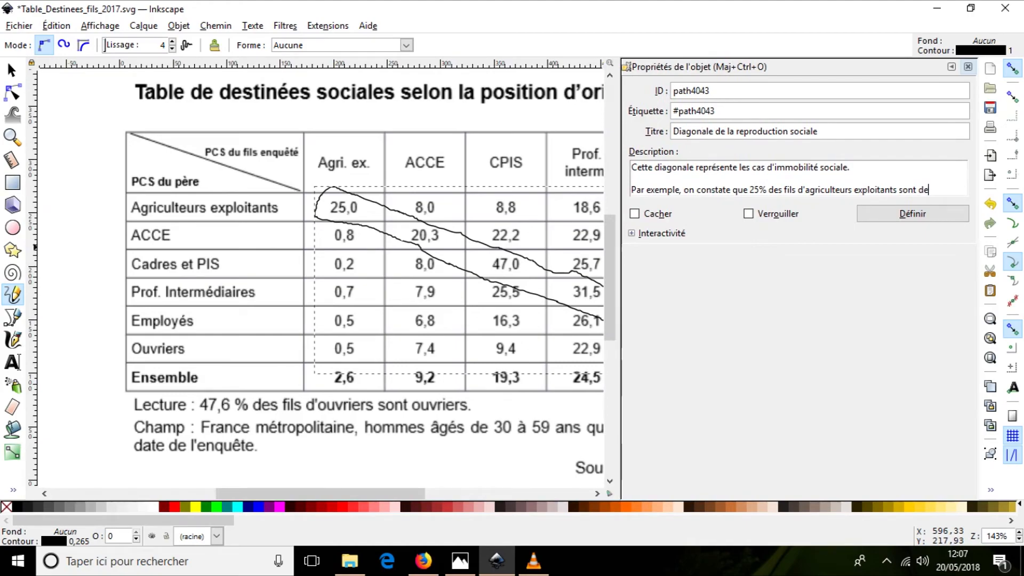
text(venus eux-m)
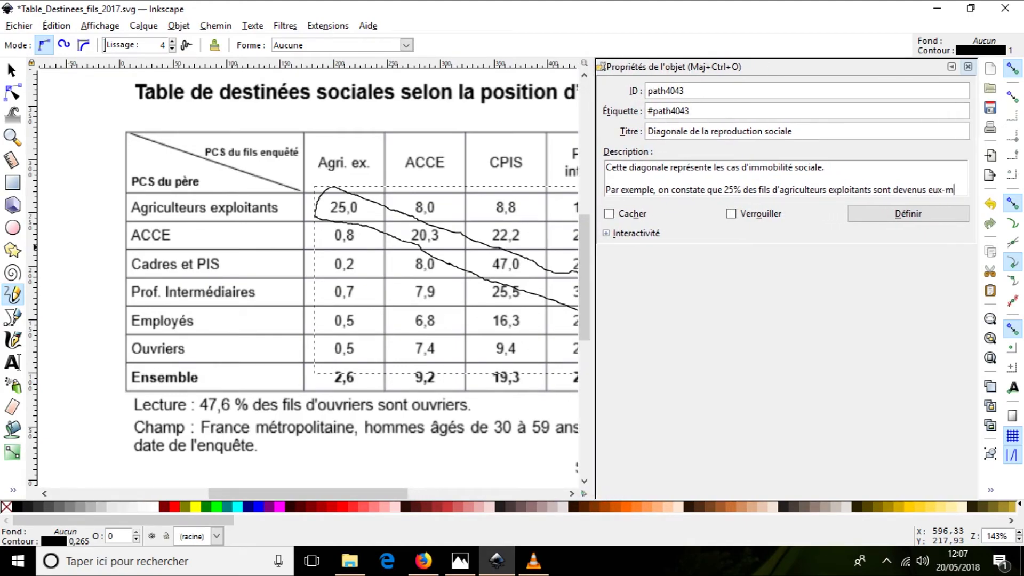
text(êmes agricu)
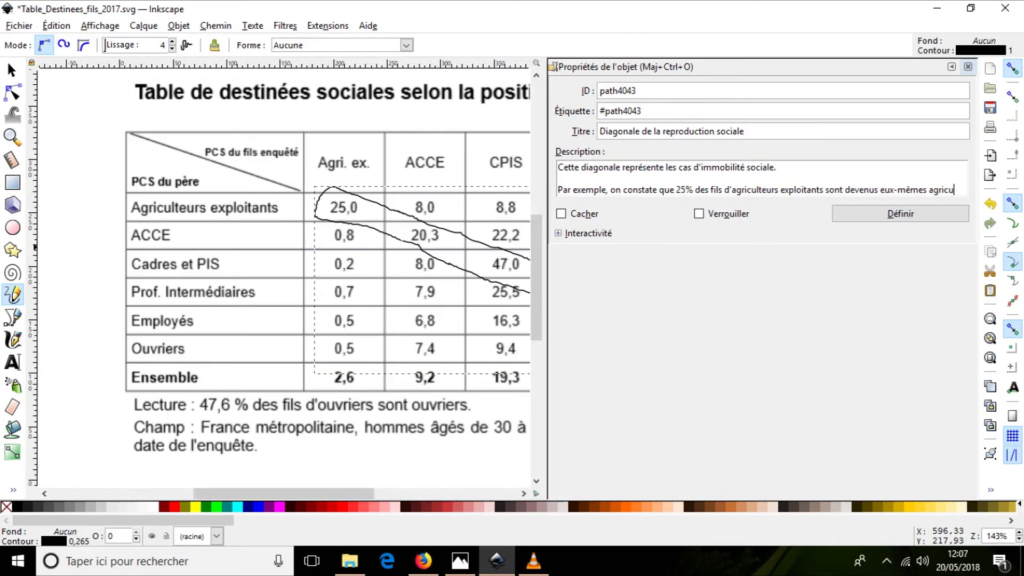
text(lteurs exploitants.)
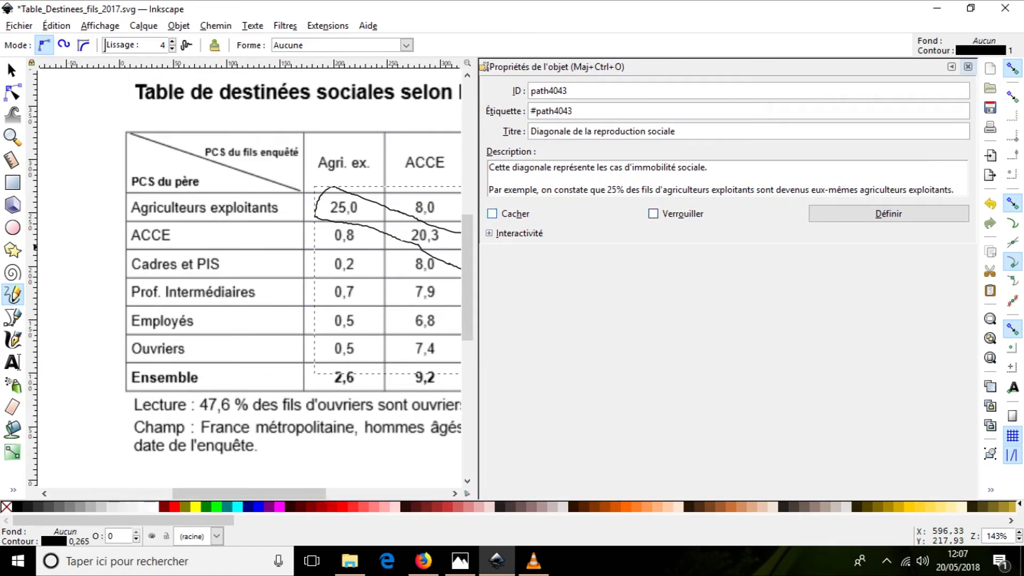
Hide the diagonal outline, apply its properties and save the document.
click(492, 214)
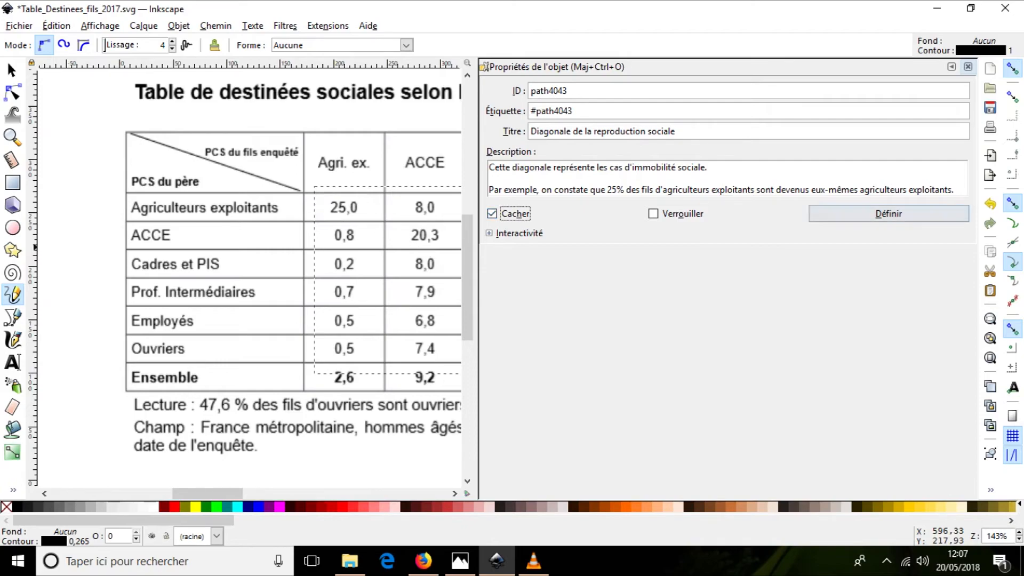
click(888, 214)
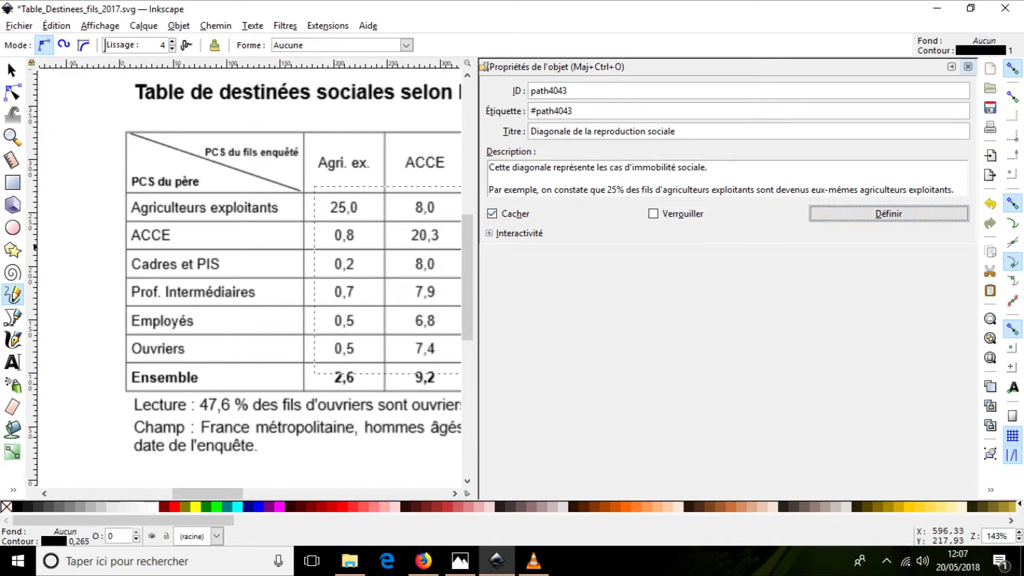
click(968, 66)
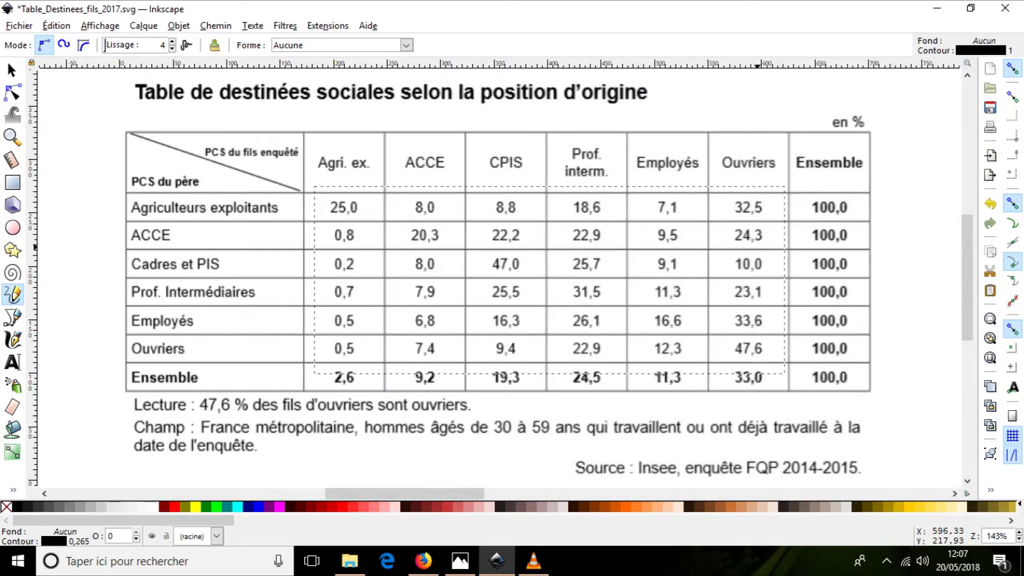
click(18, 26)
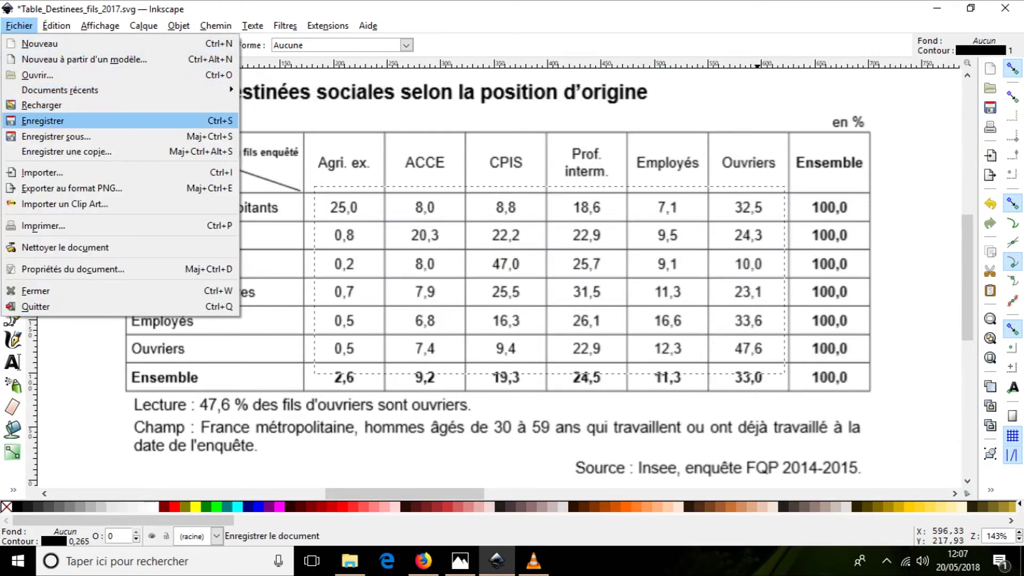
click(43, 121)
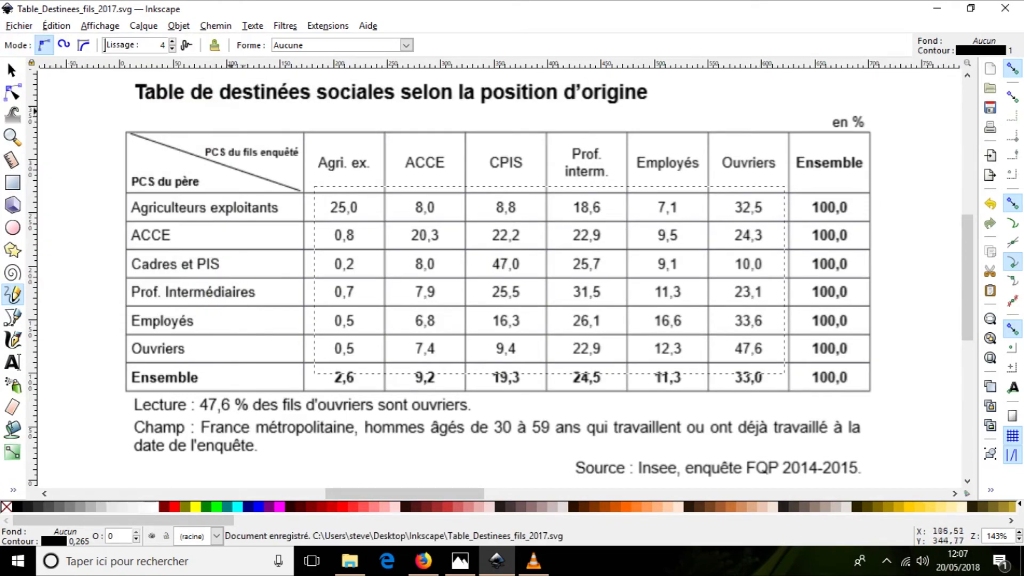
Export the drawing with the Xia édu extension as a black accordion page into the Inkscape folder.
click(328, 26)
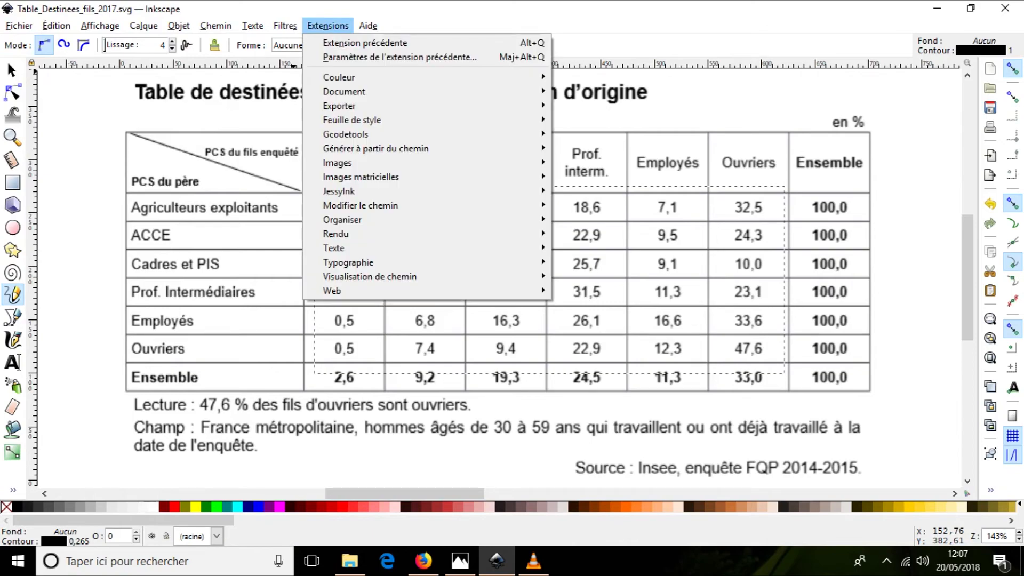
mouse_move(339, 105)
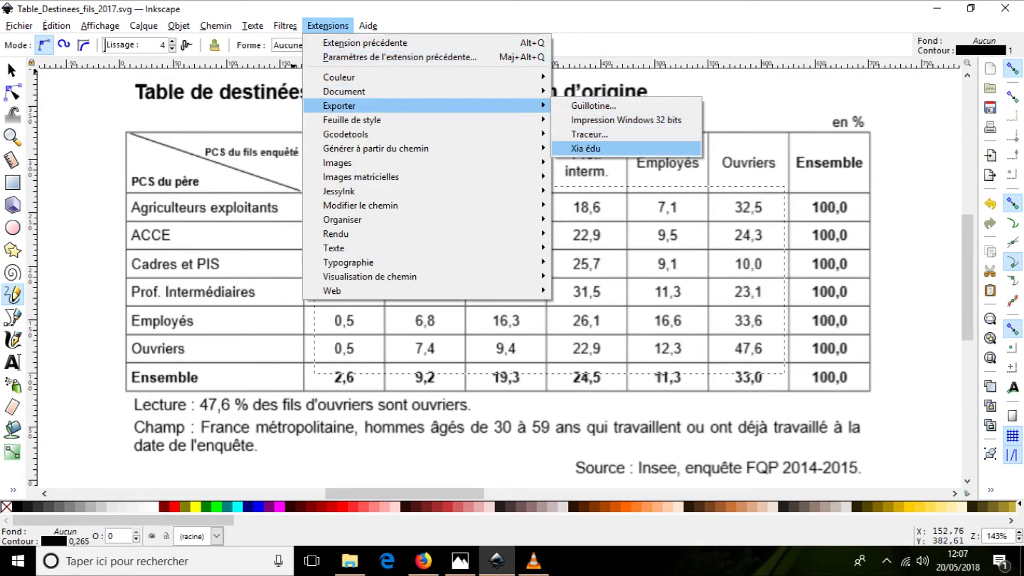
click(585, 149)
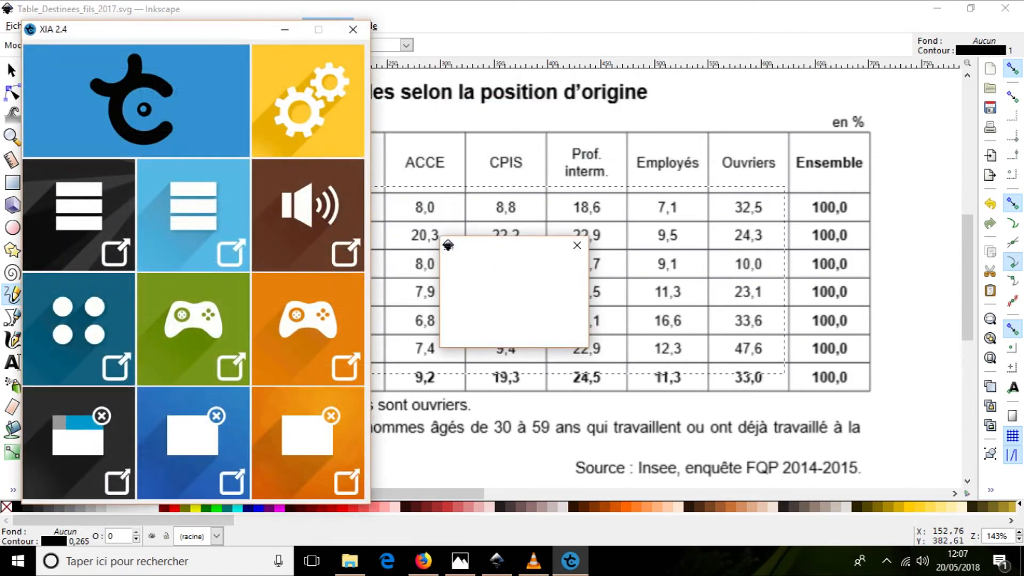
click(308, 101)
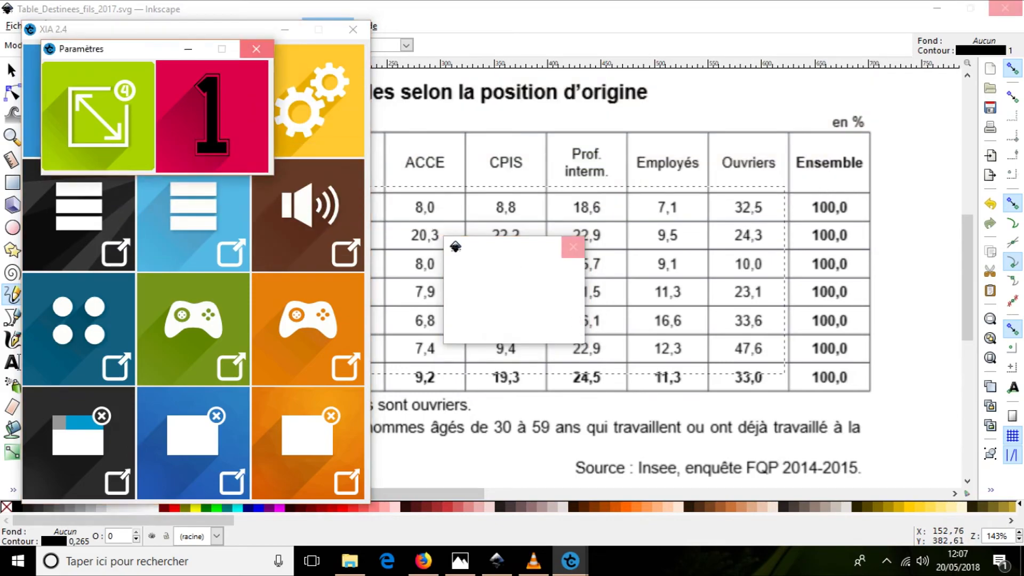
click(256, 49)
click(82, 177)
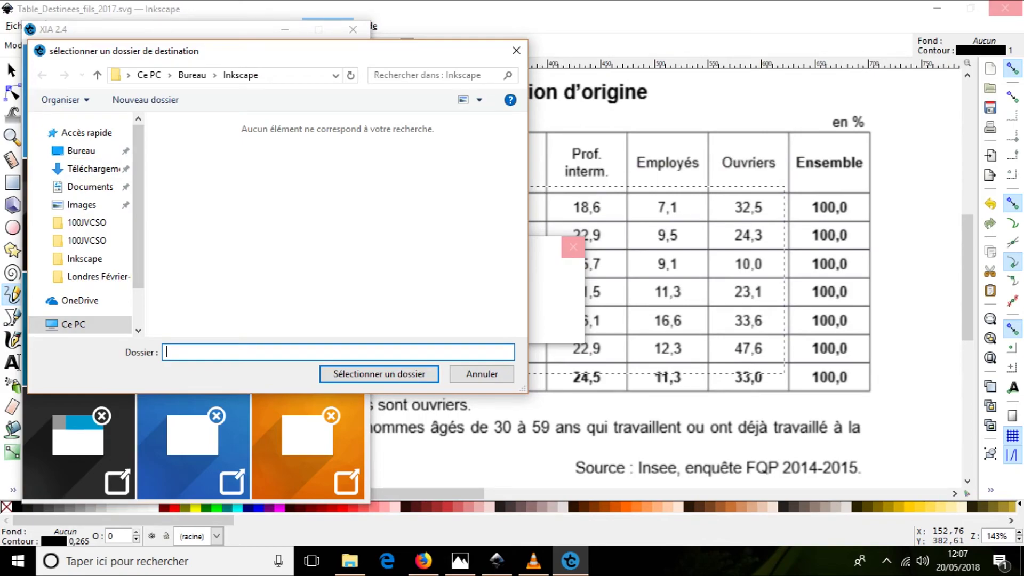
key(Return)
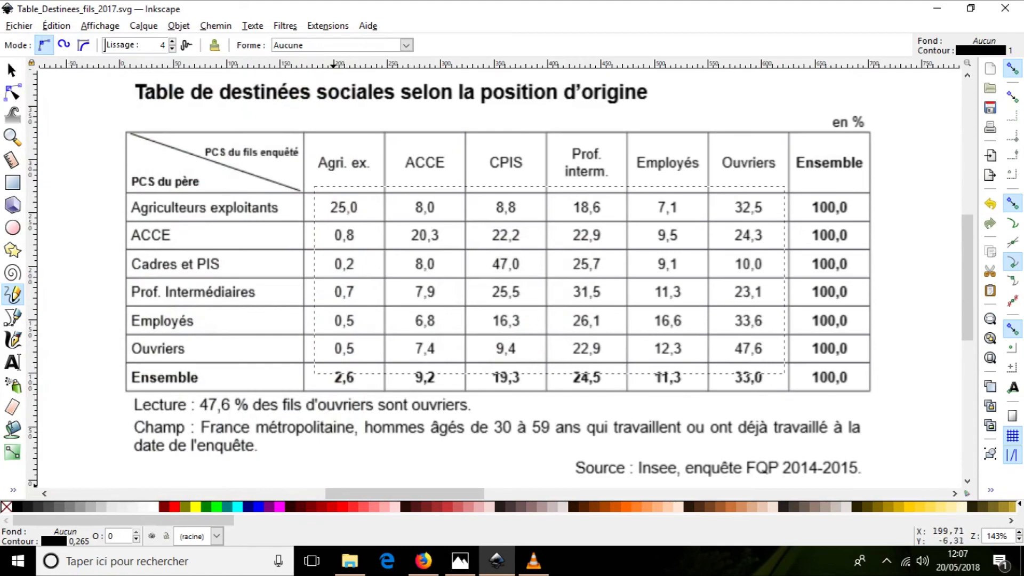
Switch to File Explorer and open the exported Table_de_destin_accordionBlack page in the browser.
click(349, 559)
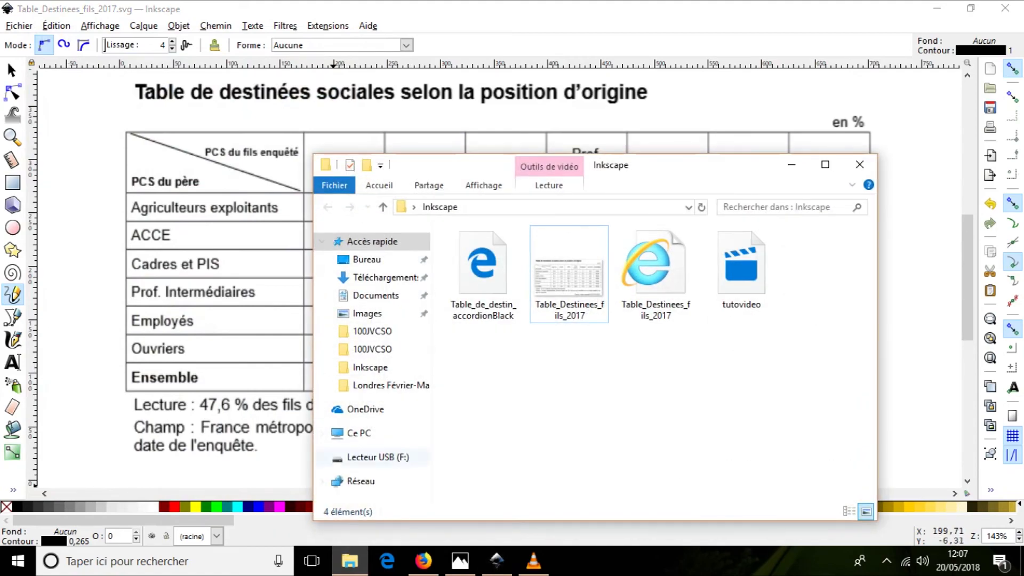
click(483, 273)
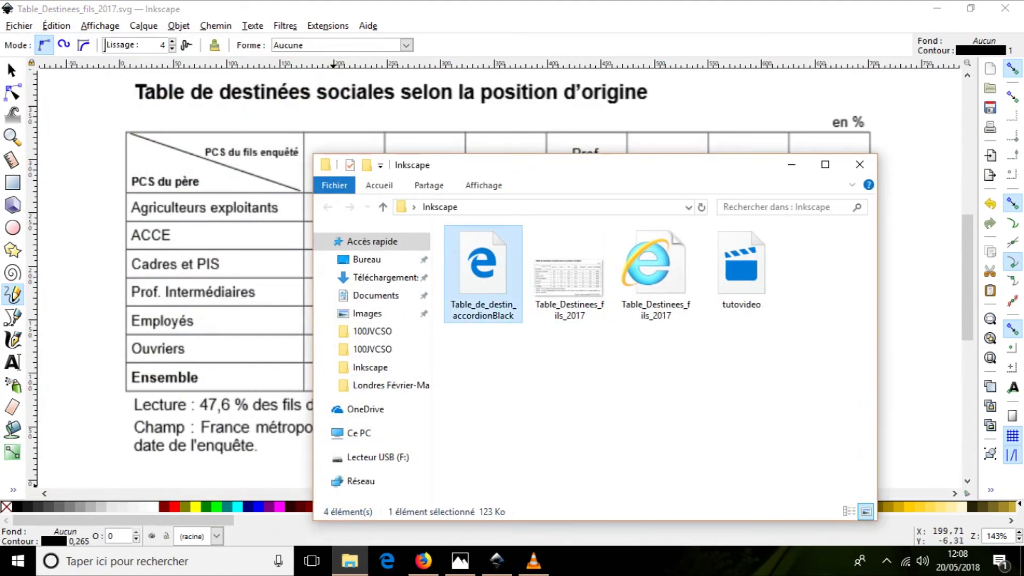
key(Return)
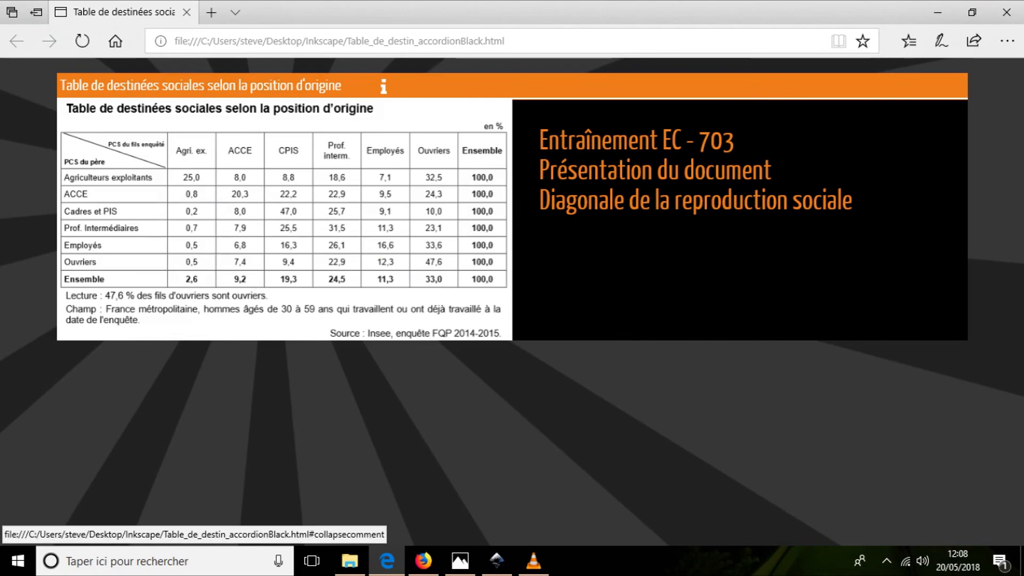
Check the active image by expanding "Entraînement EC - 703" and selecting the title zone and the diagonal zone on the table.
click(636, 140)
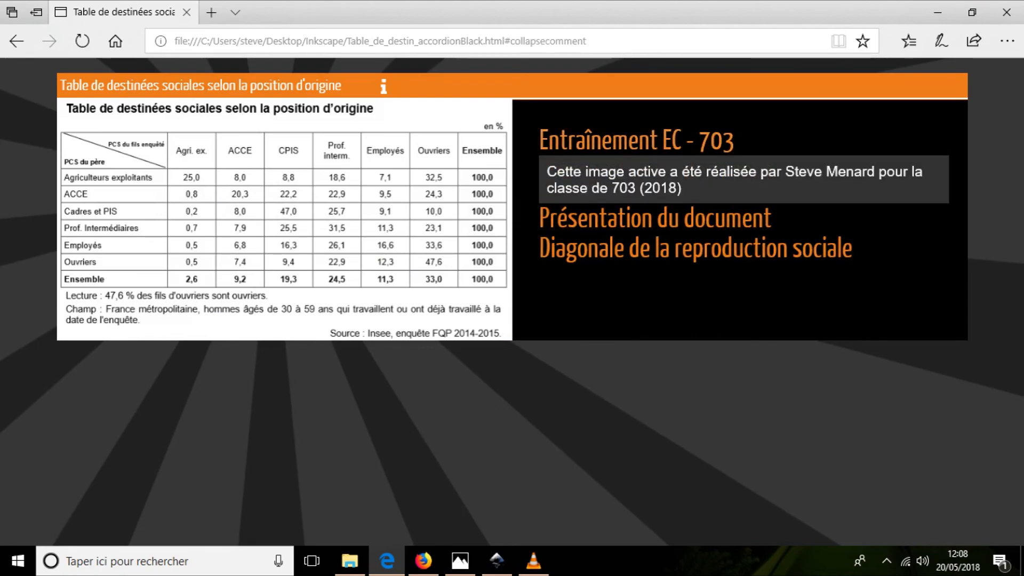
click(219, 109)
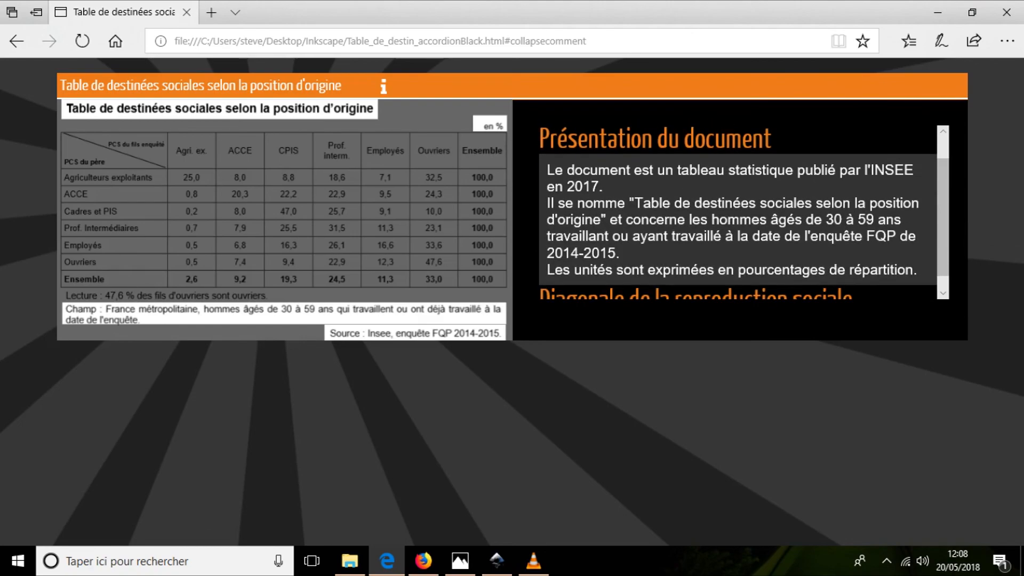
click(313, 220)
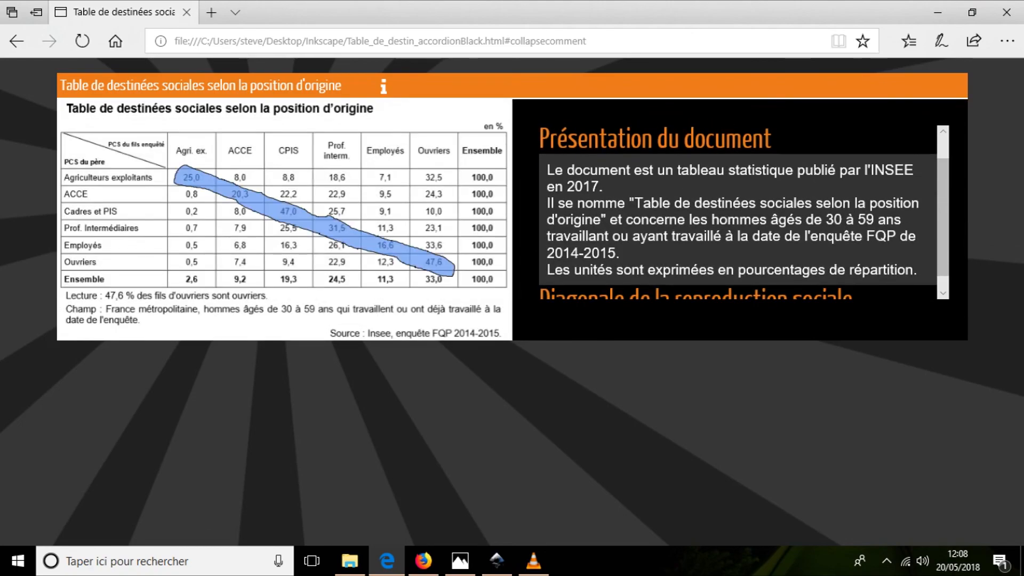